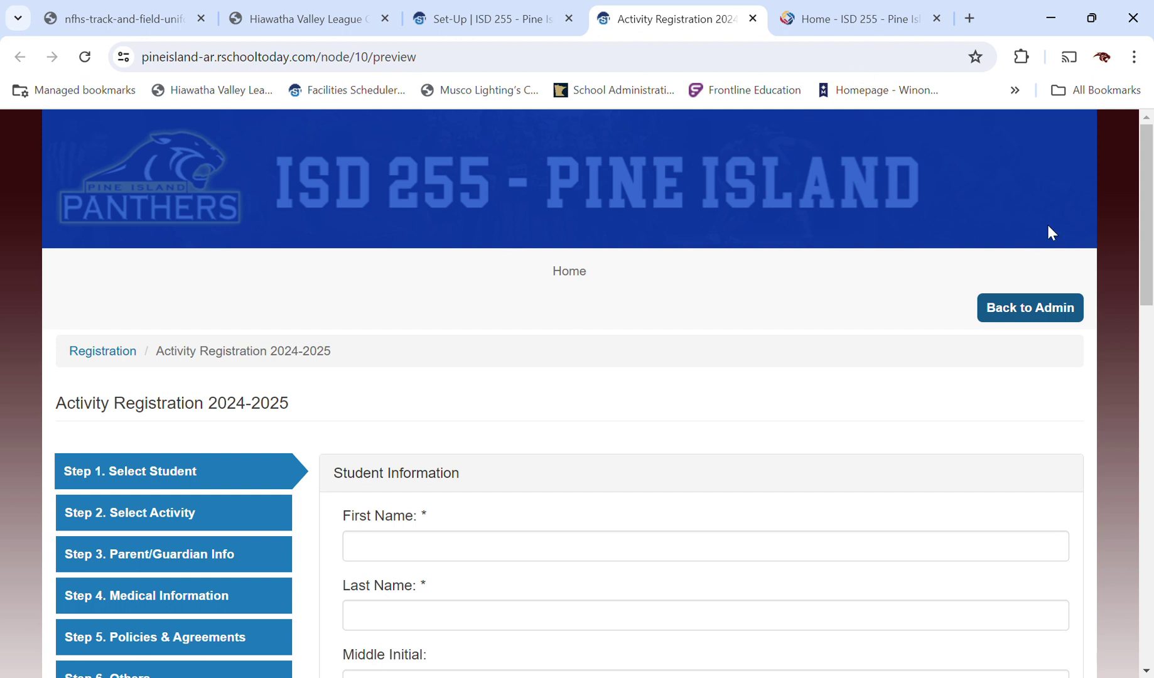
# Step: Switch from the registration form preview to the ISD 255 Pine Island district homepage tab
pyautogui.click(829, 23)
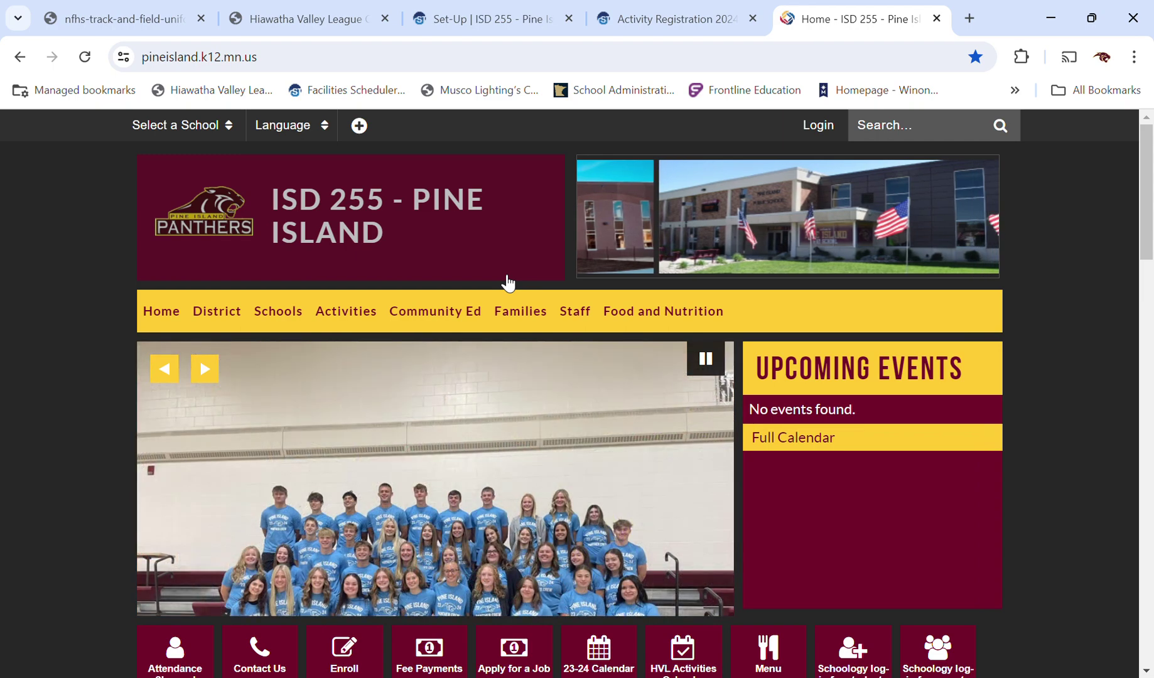
# Step: Open 'Activities Registration' from the Activities menu on the Pine Island district site
pyautogui.moveTo(358, 312)
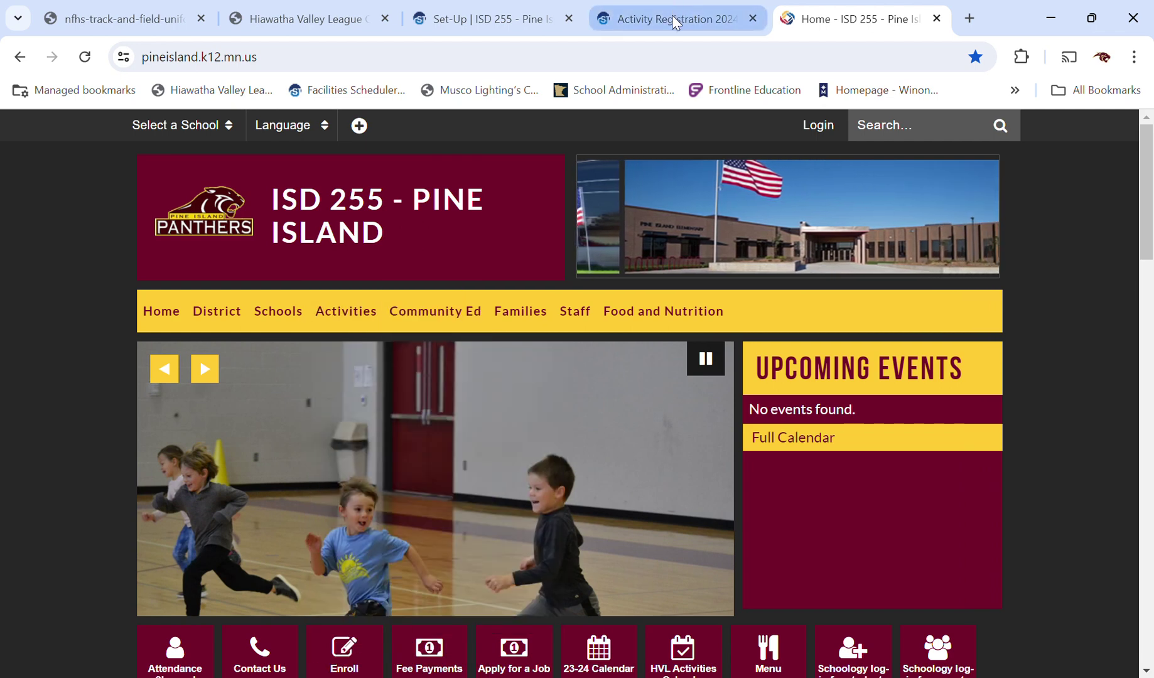
pyautogui.click(631, 25)
pyautogui.click(778, 21)
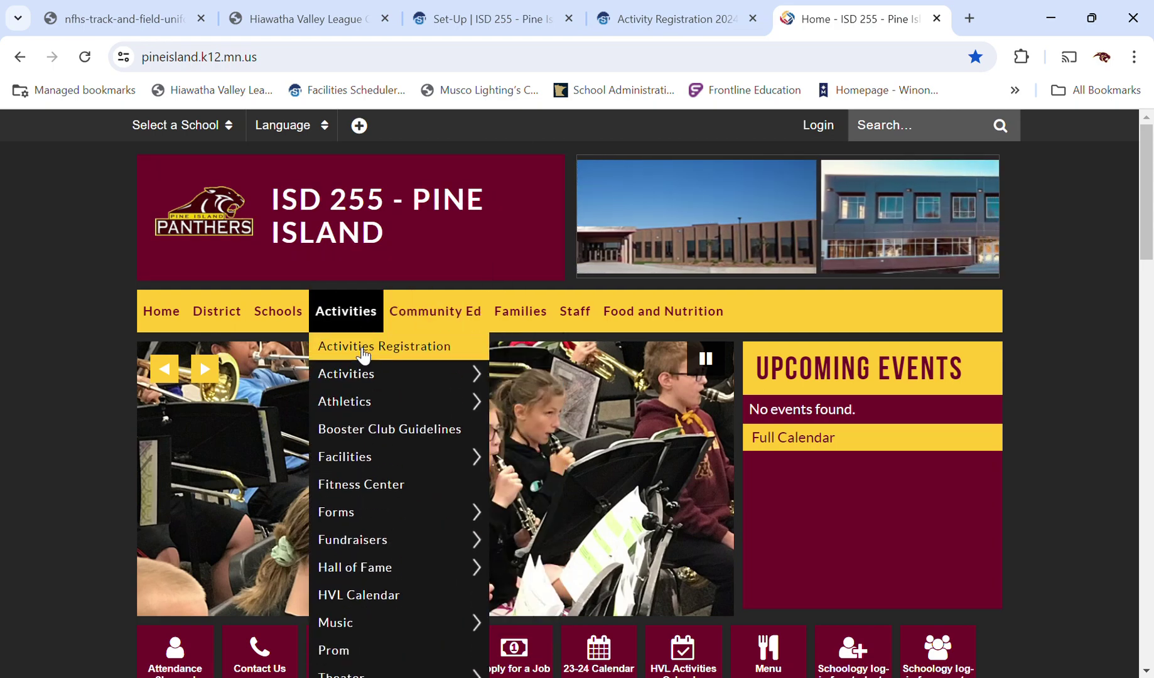
pyautogui.click(364, 353)
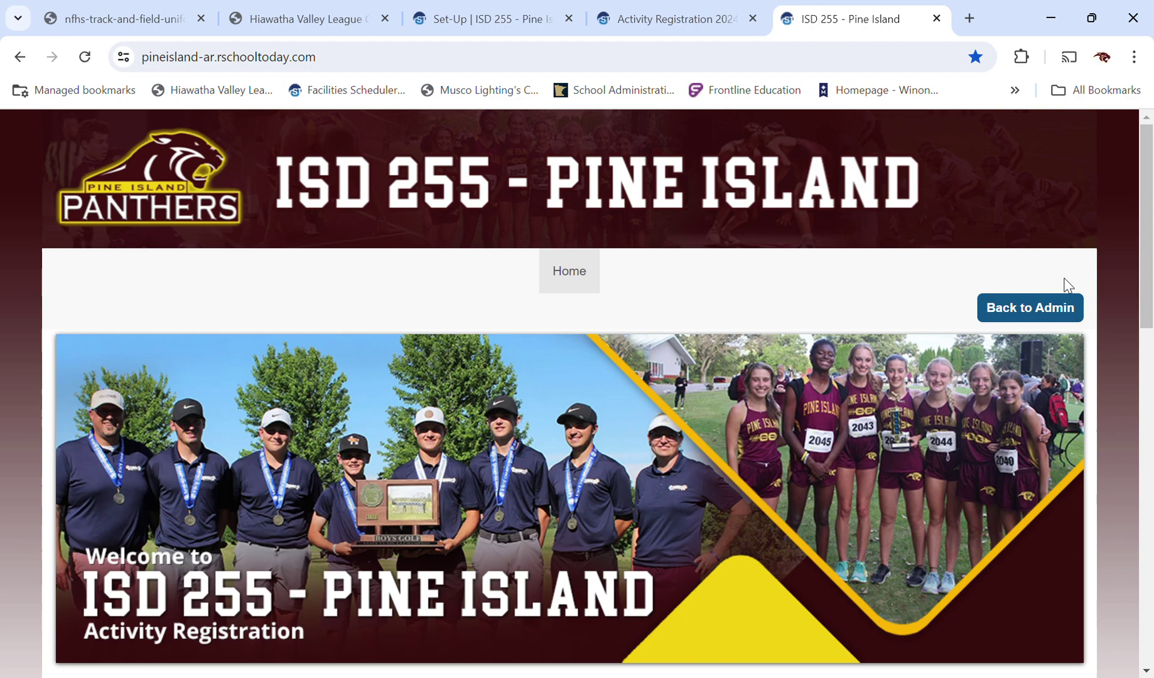
# Step: Scroll the Pine Island welcome page past the carousel to the registration icons and Physical Examinations text
pyautogui.scroll(-10, 740, 433)
pyautogui.scroll(7, 742, 431)
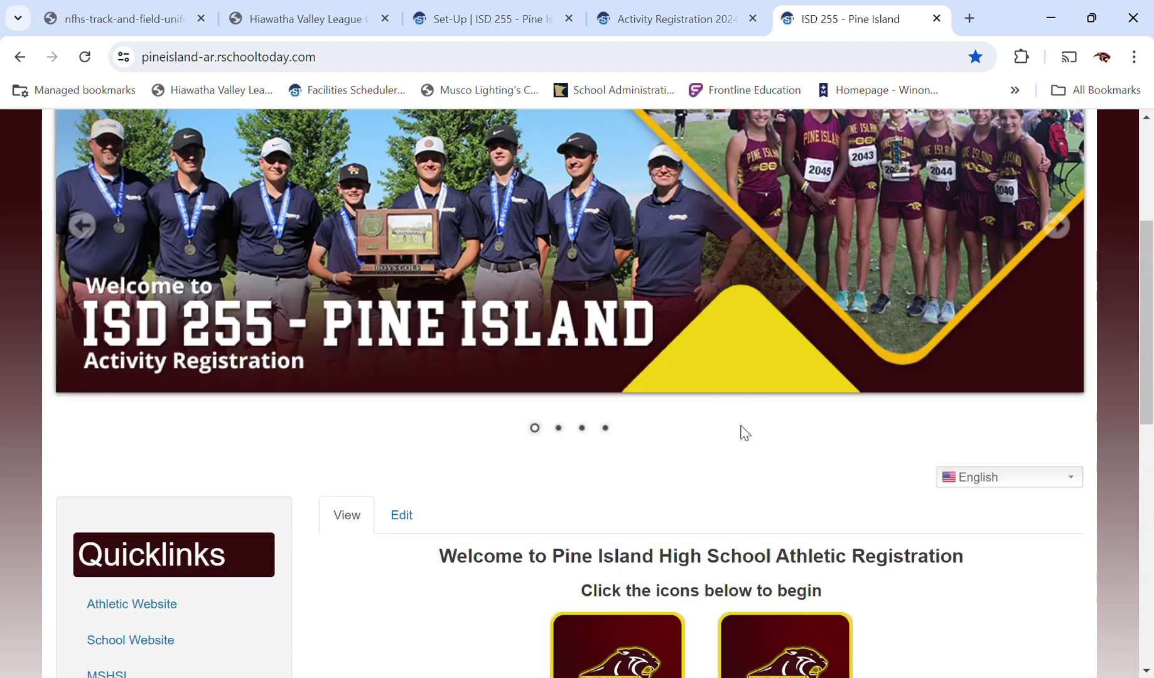
pyautogui.scroll(5, 742, 432)
pyautogui.scroll(-7, 743, 432)
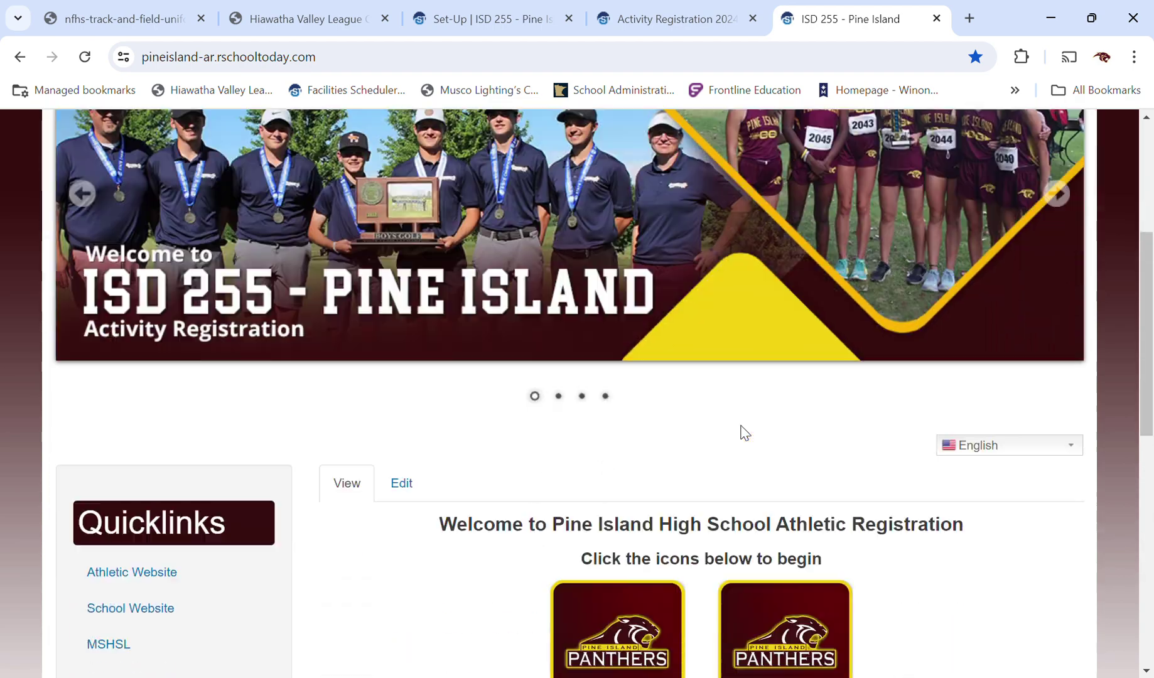
pyautogui.scroll(-2, 750, 433)
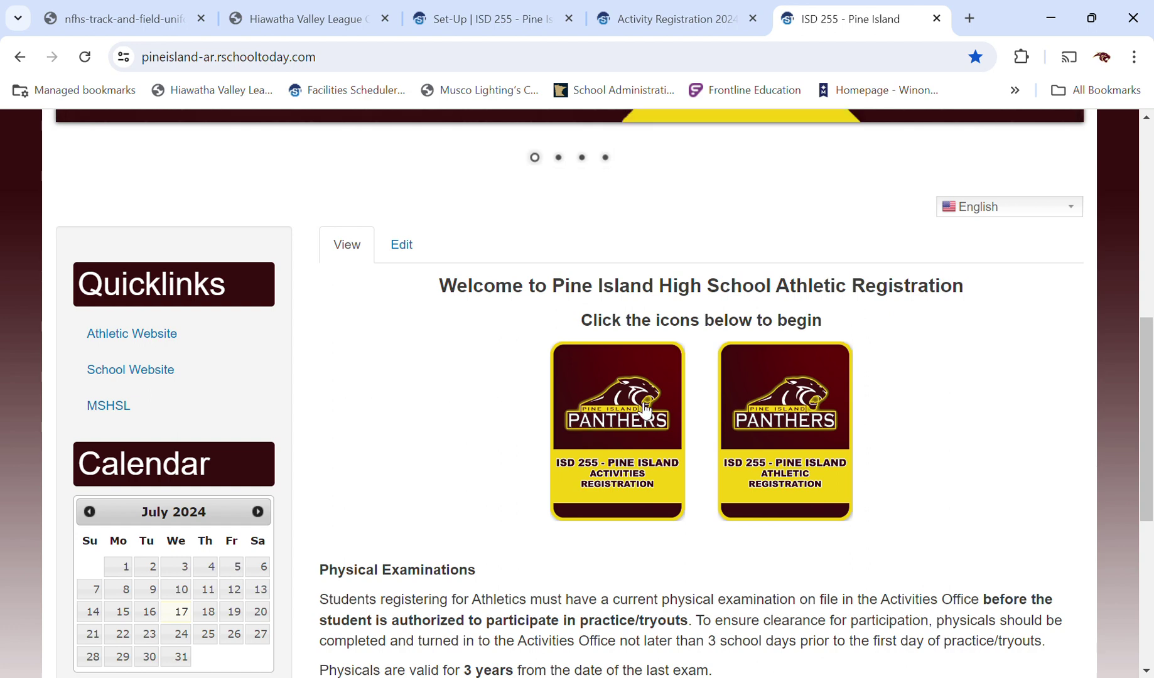
# Step: Return to the Activity Registration form and scroll through the Step 1 Student Information fields
pyautogui.click(683, 18)
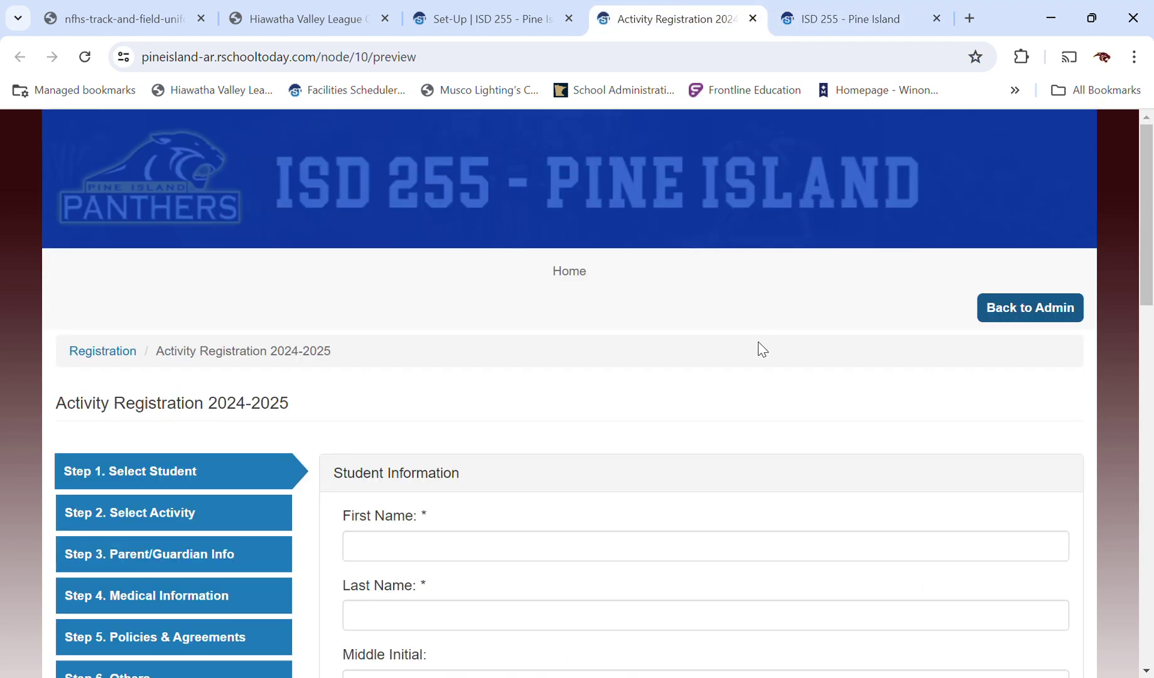
pyautogui.scroll(-1, 762, 349)
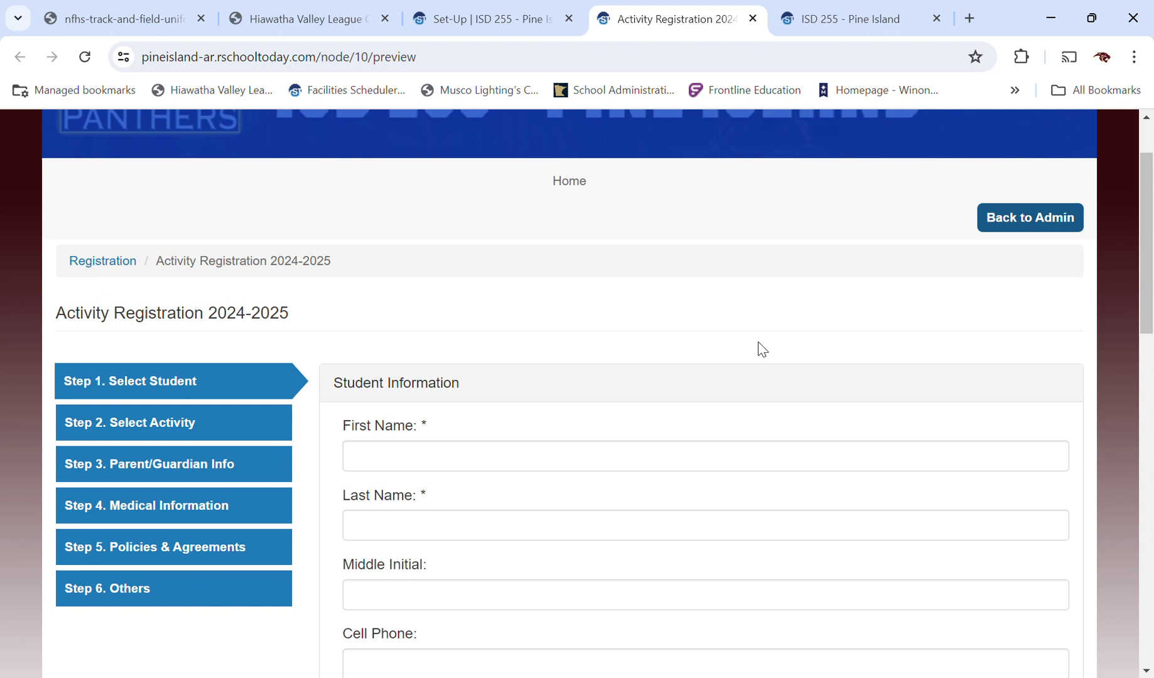
pyautogui.scroll(-1, 761, 349)
pyautogui.scroll(1, 761, 349)
pyautogui.scroll(-1, 762, 349)
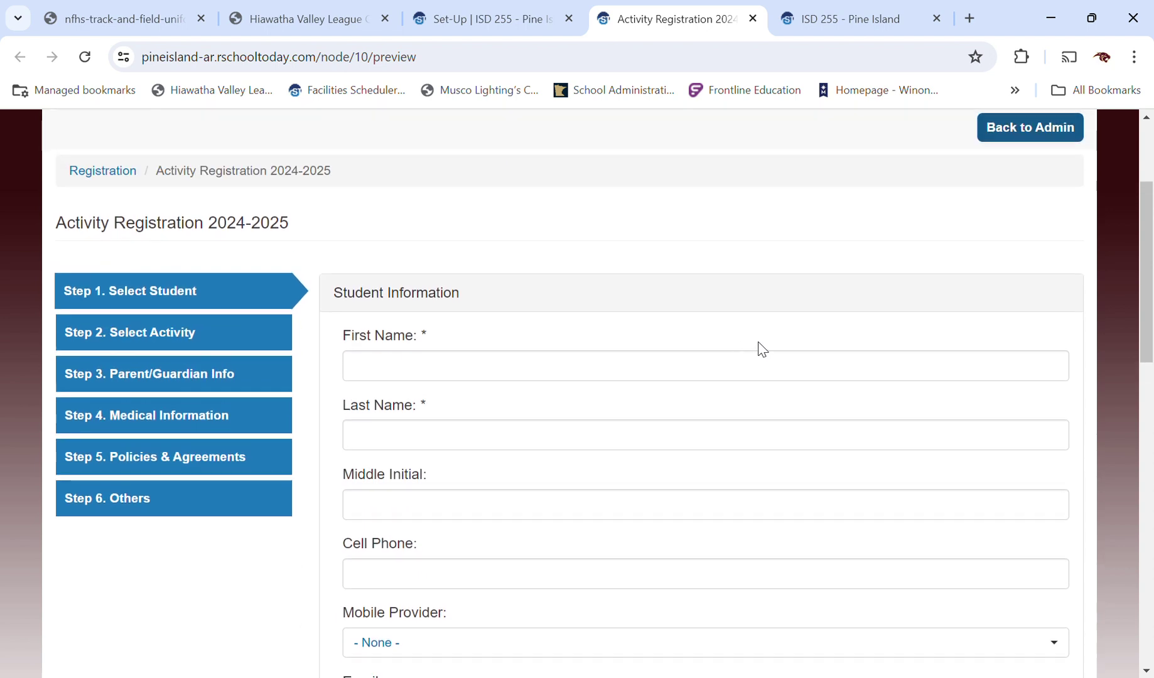
pyautogui.scroll(1, 700, 343)
pyautogui.scroll(-1, 706, 344)
pyautogui.scroll(-1, 703, 342)
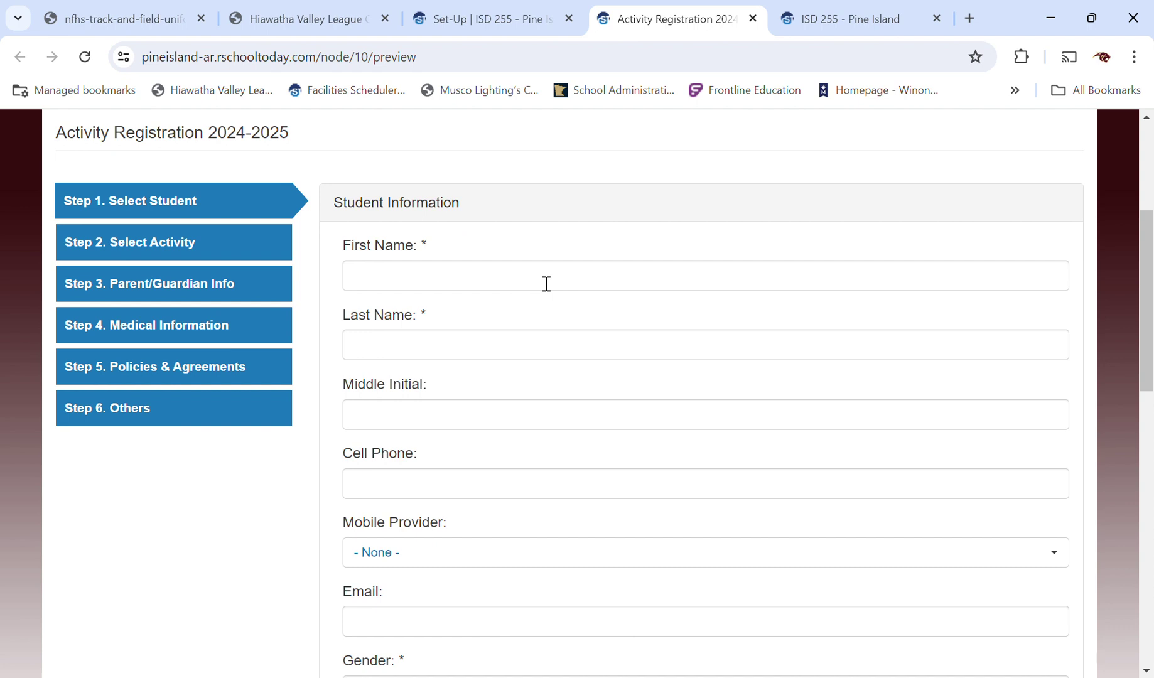
# Step: Scroll down to the NCSA recruiting offer, then switch to the form's Set-Up page
pyautogui.scroll(-3, 458, 263)
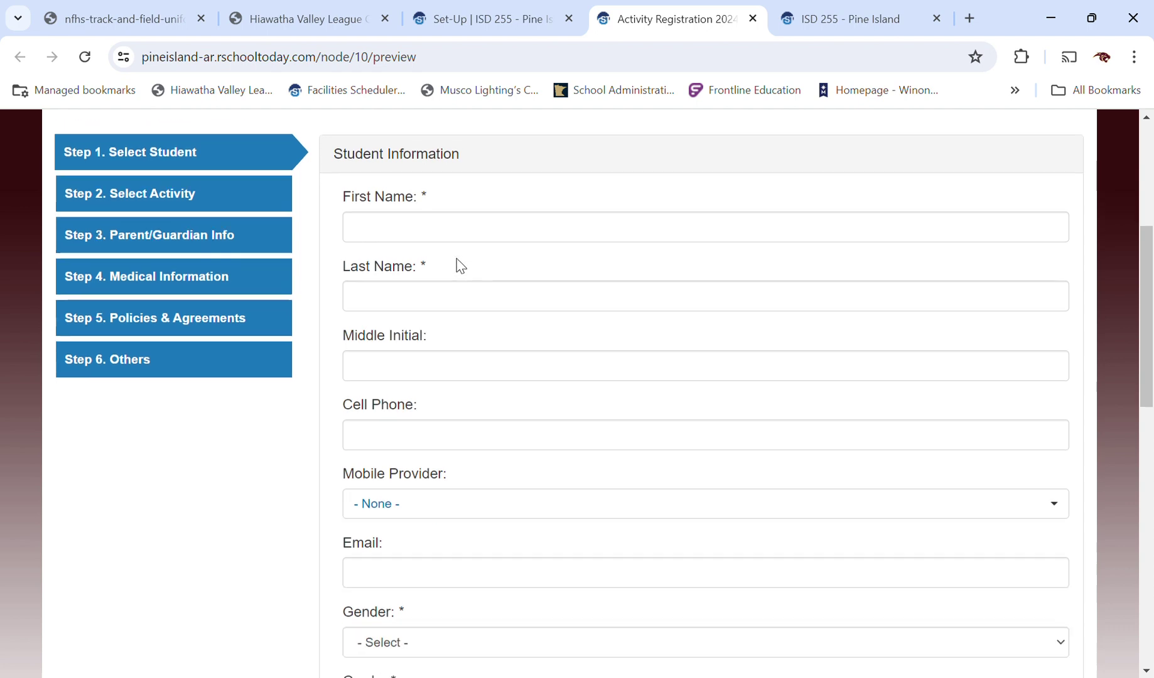
pyautogui.scroll(3, 461, 260)
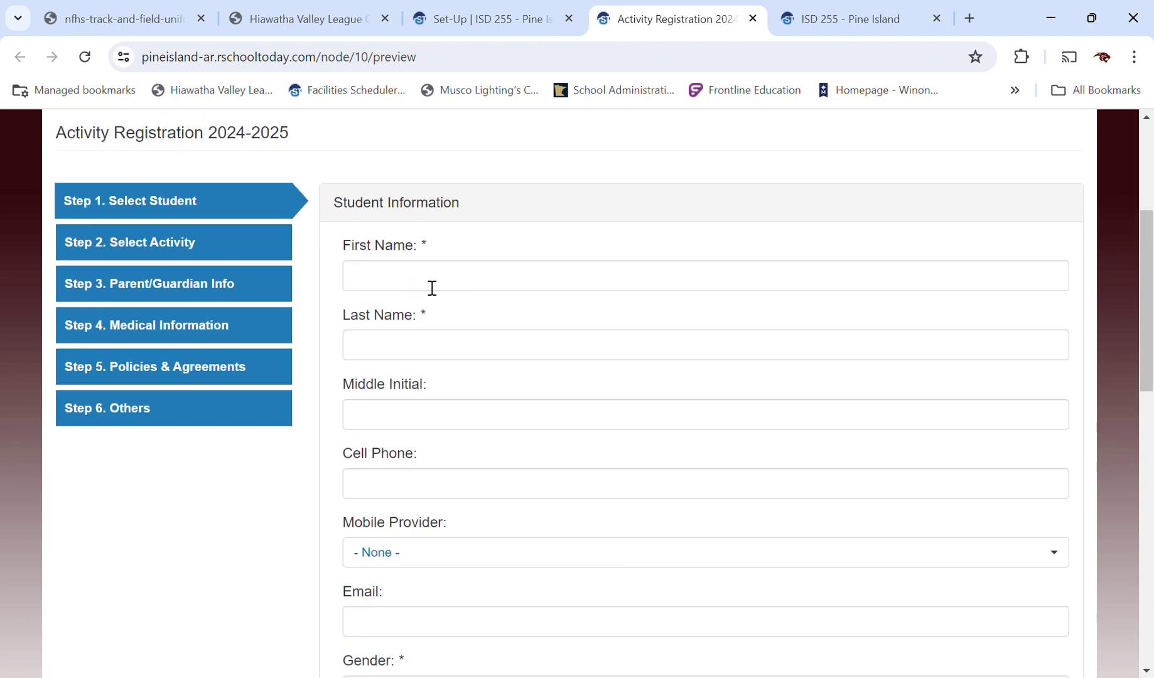
pyautogui.scroll(-2, 432, 332)
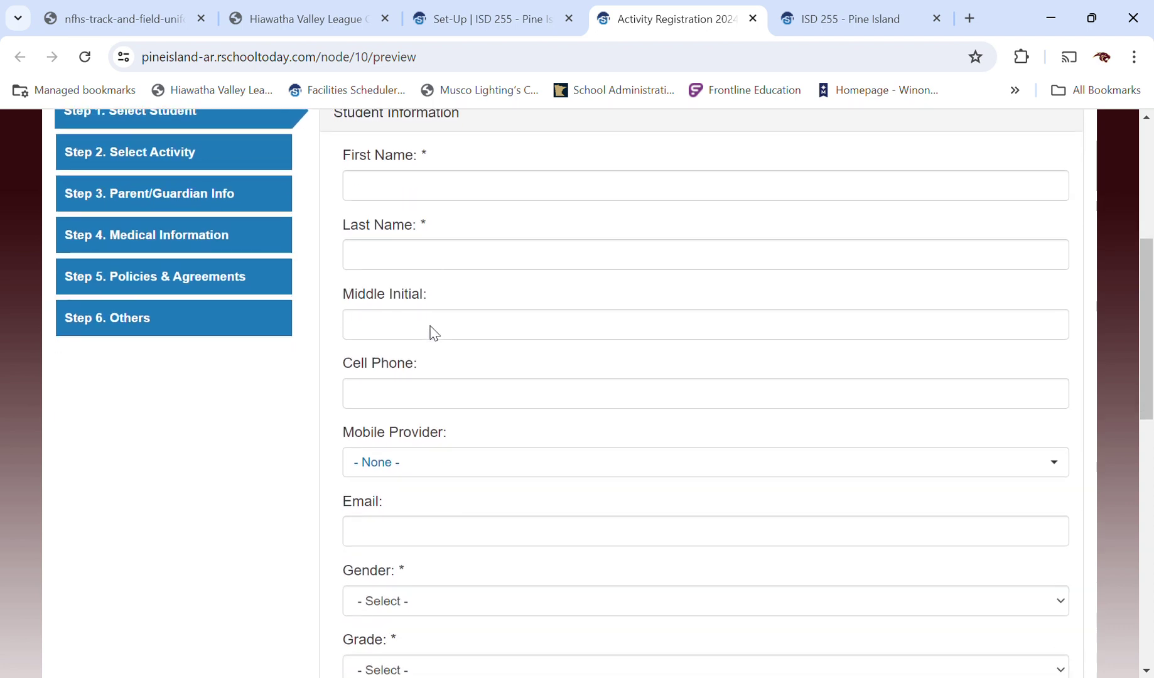
pyautogui.scroll(-2, 438, 334)
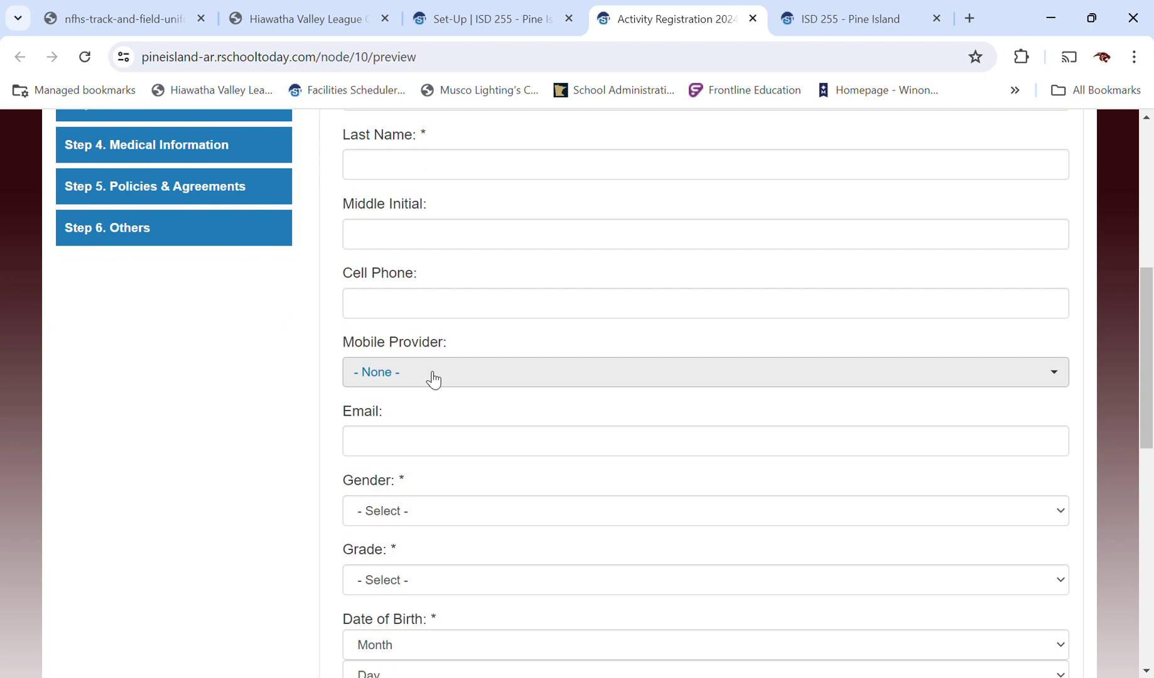
pyautogui.scroll(-4, 215, 409)
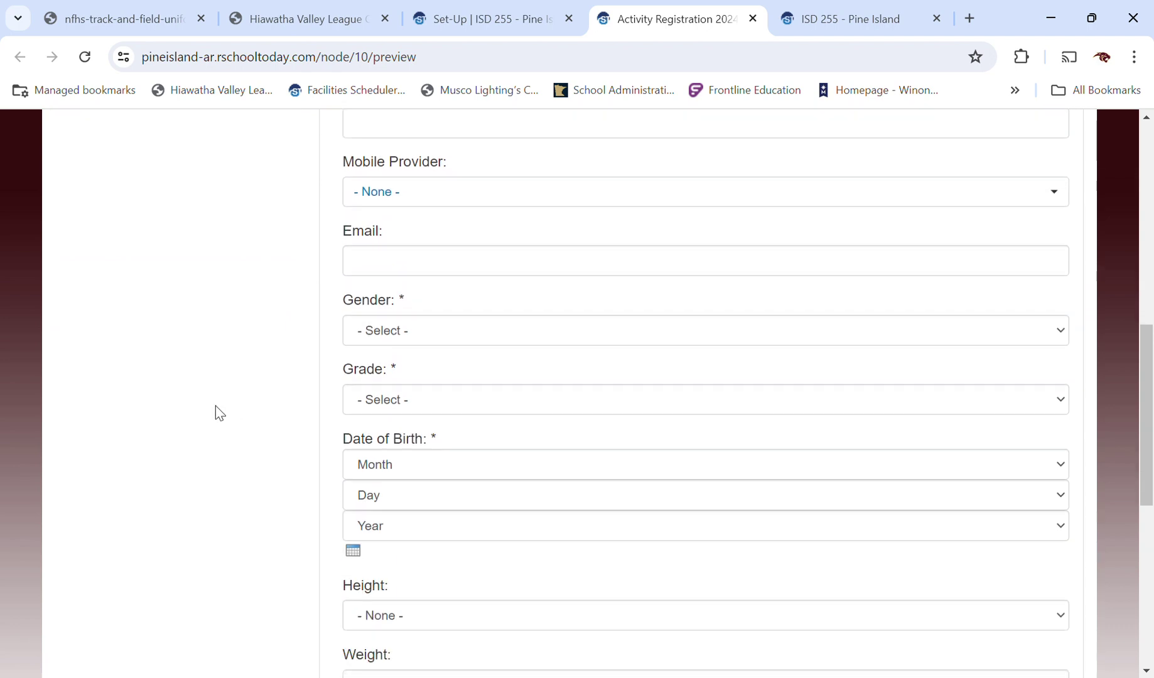
pyautogui.scroll(-4, 215, 410)
pyautogui.scroll(-4, 215, 408)
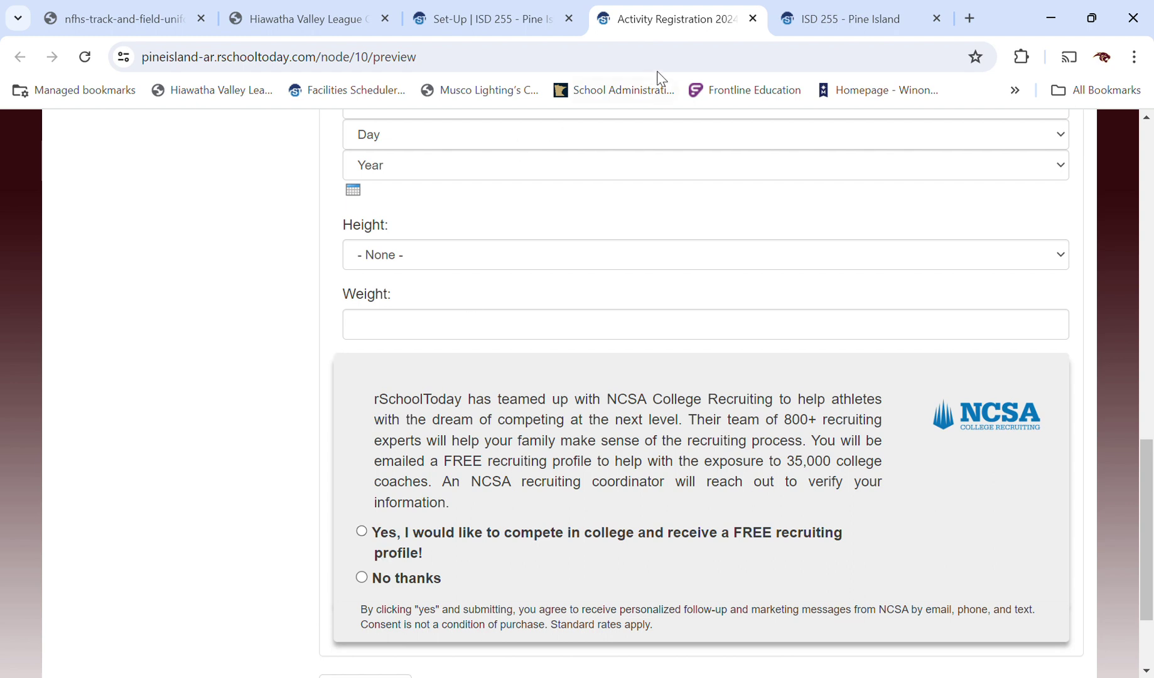
pyautogui.click(517, 20)
pyautogui.scroll(4, 502, 267)
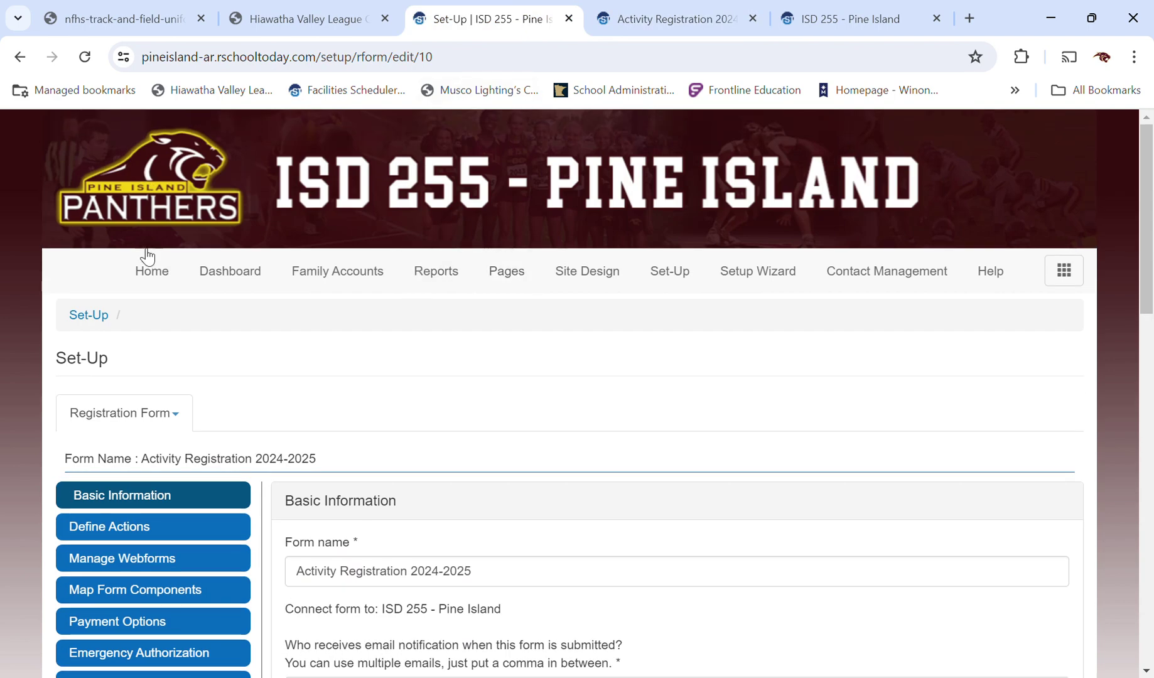
# Step: Go to the rSchoolToday Home page and scroll through Physical Examinations back up to the registration icons
pyautogui.click(163, 278)
pyautogui.scroll(-12, 851, 471)
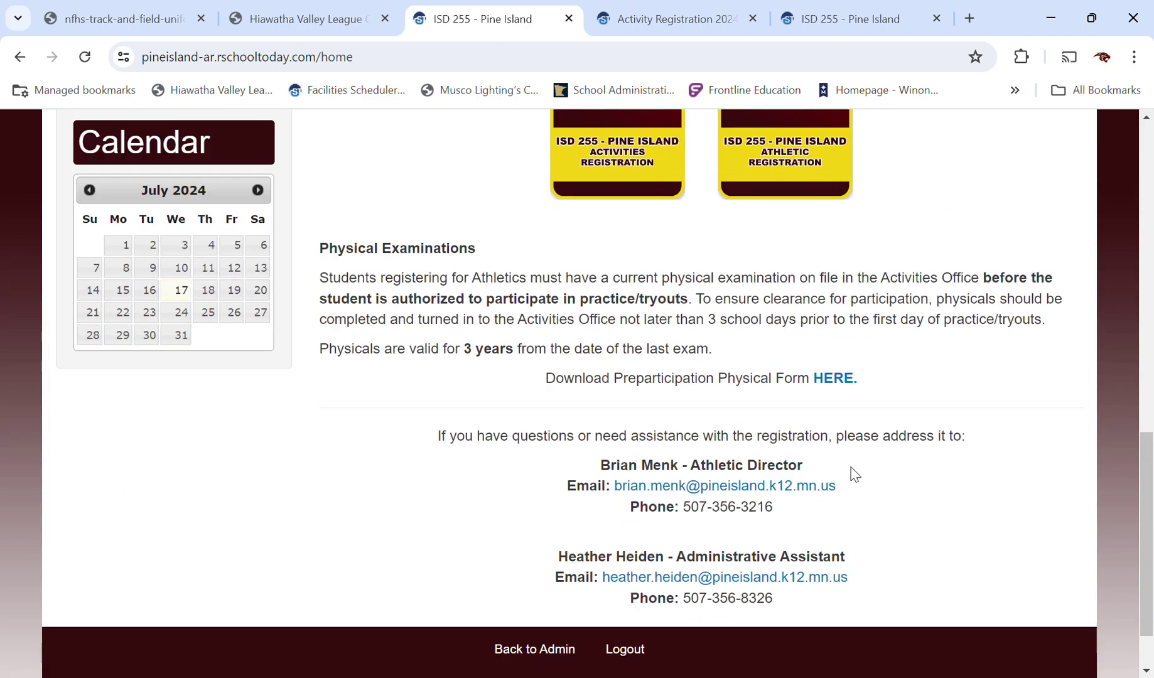
pyautogui.scroll(-1, 852, 470)
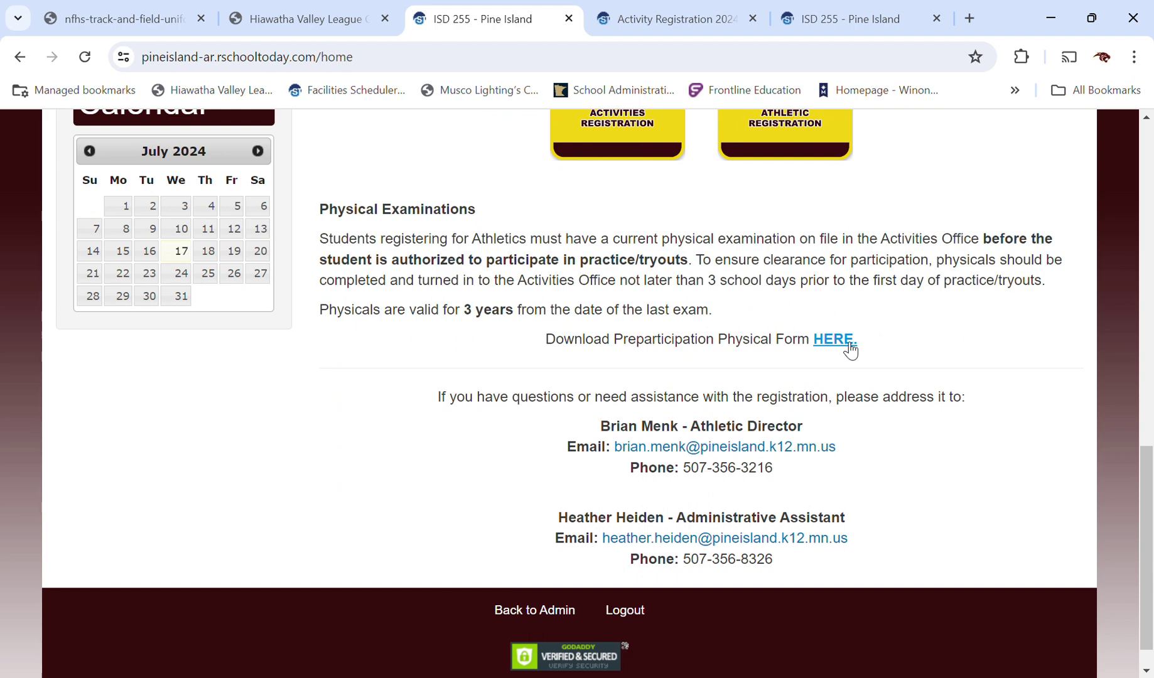
pyautogui.scroll(3, 974, 343)
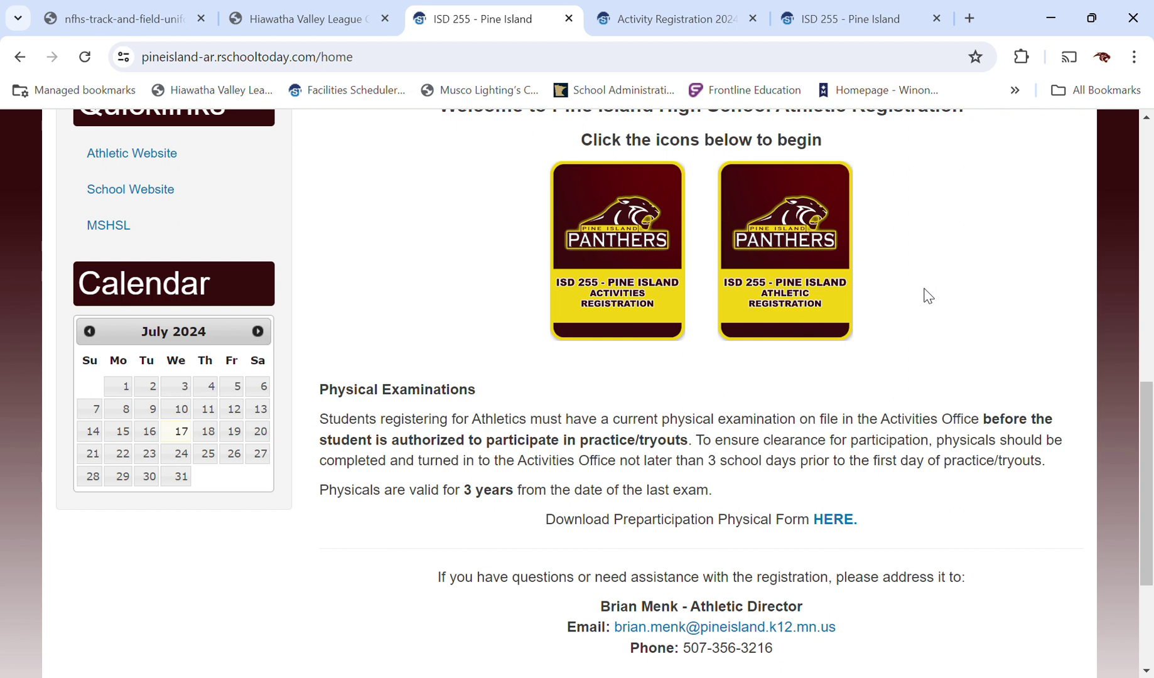
# Step: Return to the registration form and advance to the Step 2 Winter and All Year activity checklist
pyautogui.scroll(3, 928, 295)
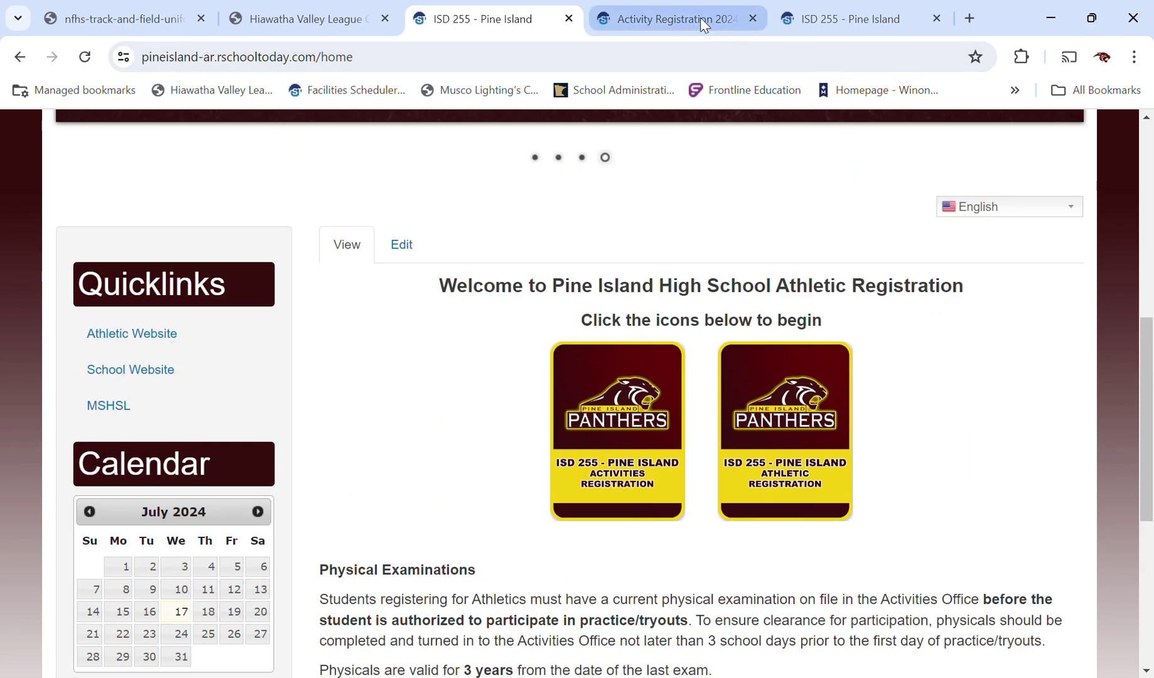
pyautogui.click(668, 18)
pyautogui.scroll(10, 797, 270)
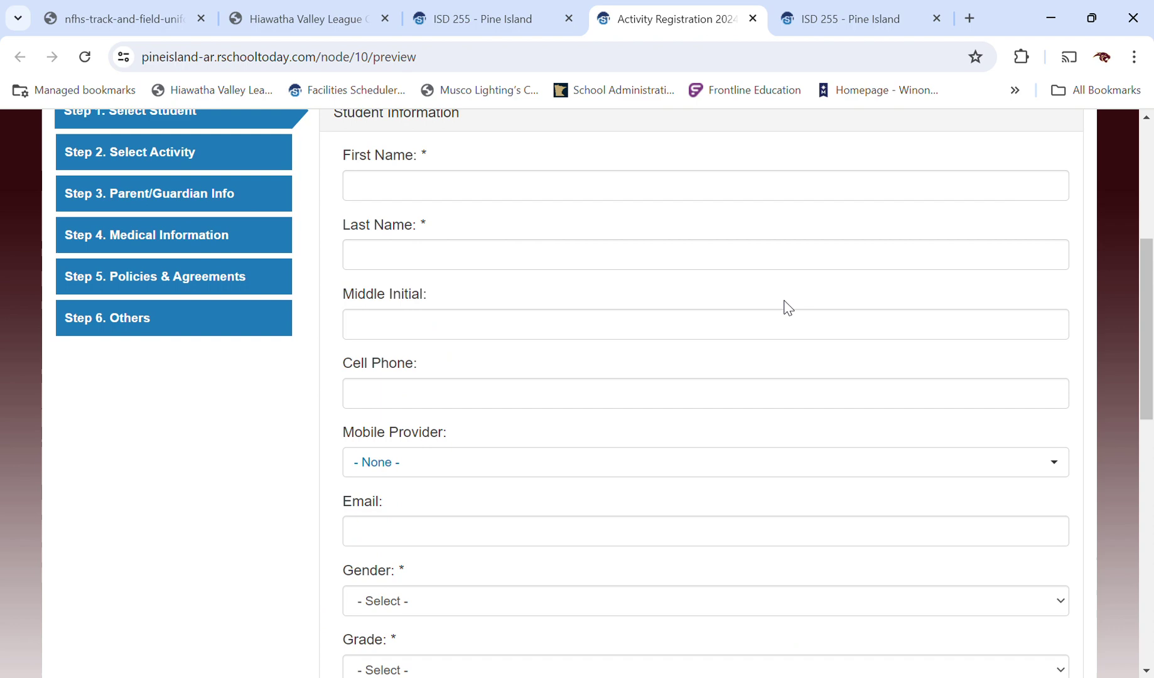
pyautogui.scroll(-8, 786, 304)
pyautogui.scroll(-4, 677, 116)
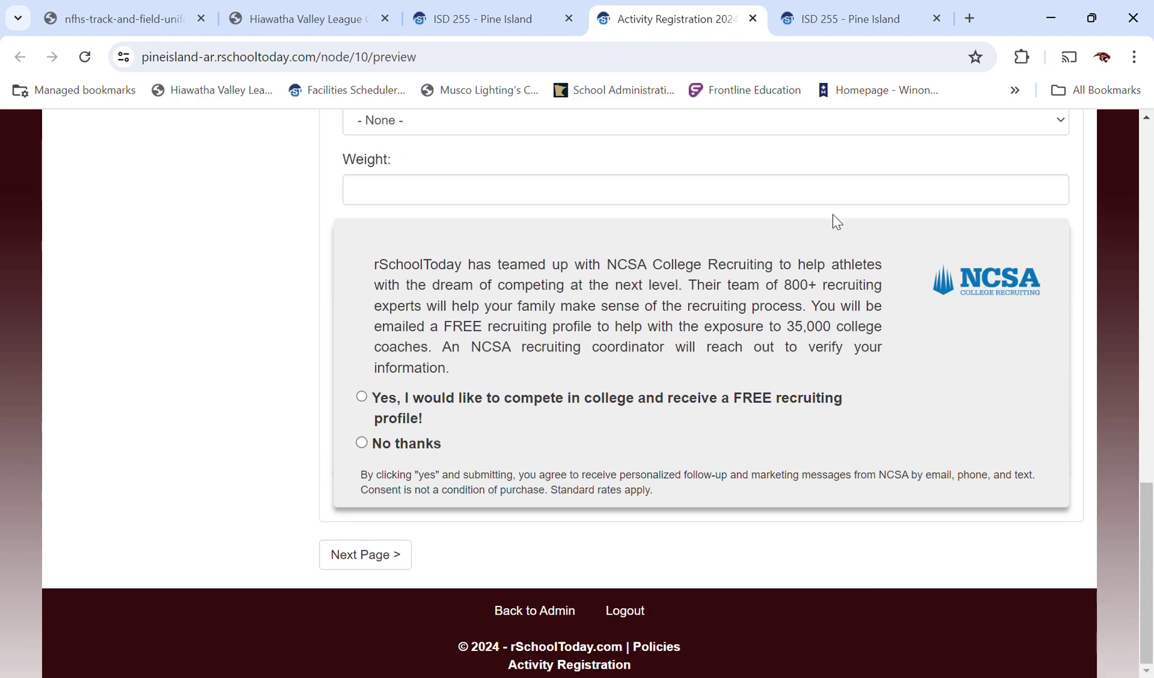
pyautogui.scroll(10, 796, 286)
pyautogui.scroll(-10, 796, 287)
pyautogui.click(365, 555)
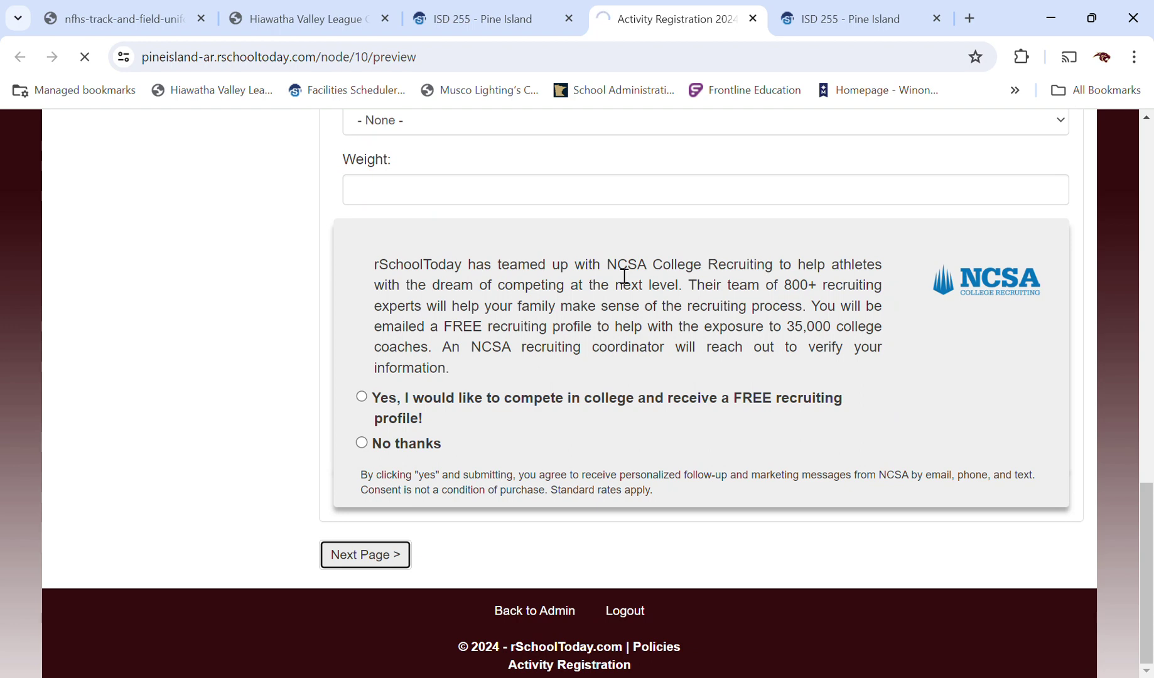
pyautogui.scroll(8, 804, 234)
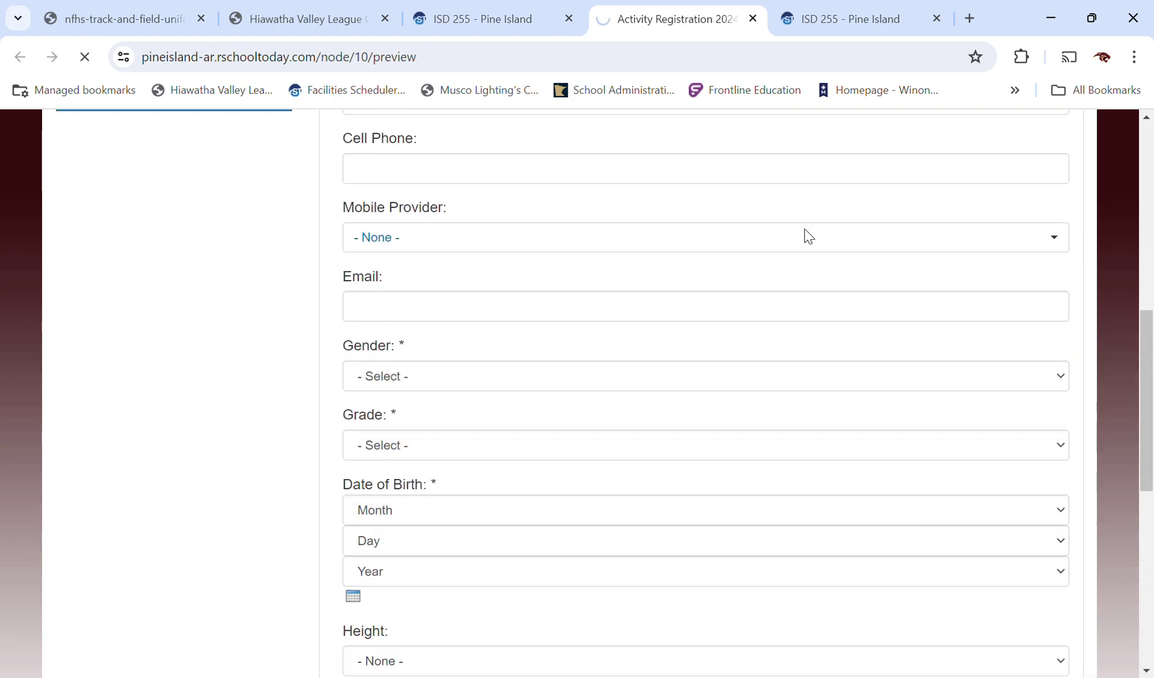
pyautogui.scroll(-5, 804, 227)
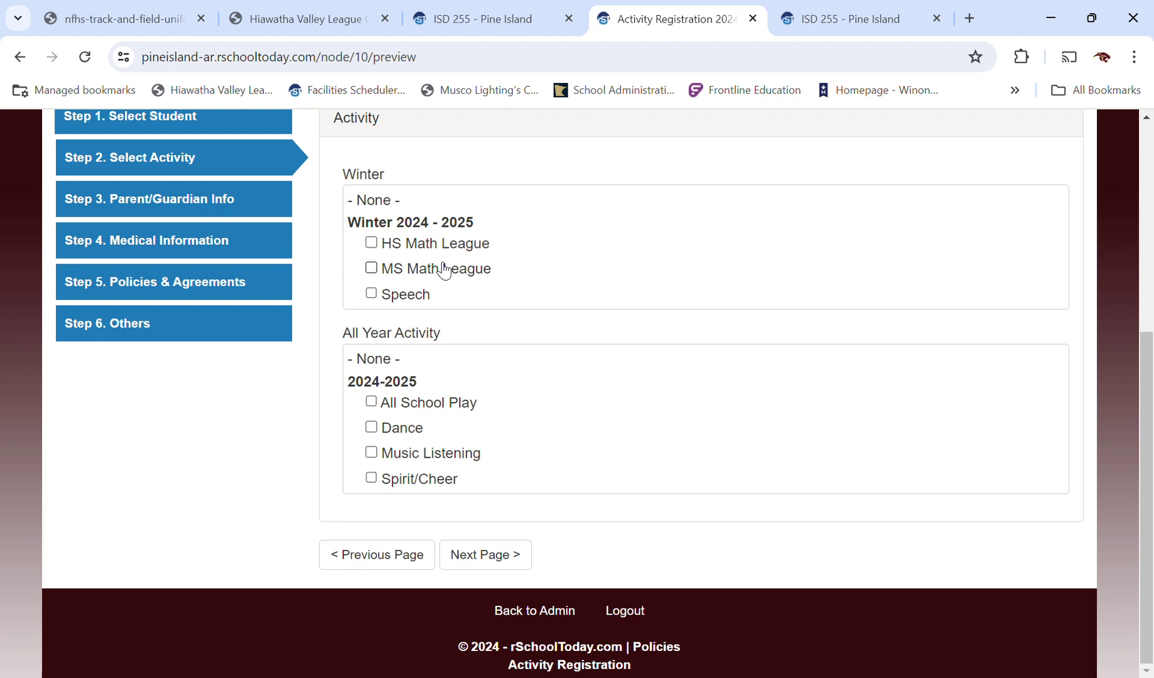
# Step: Check HS Math League and Dance, then confirm the fee summary totals $35.00
pyautogui.click(372, 244)
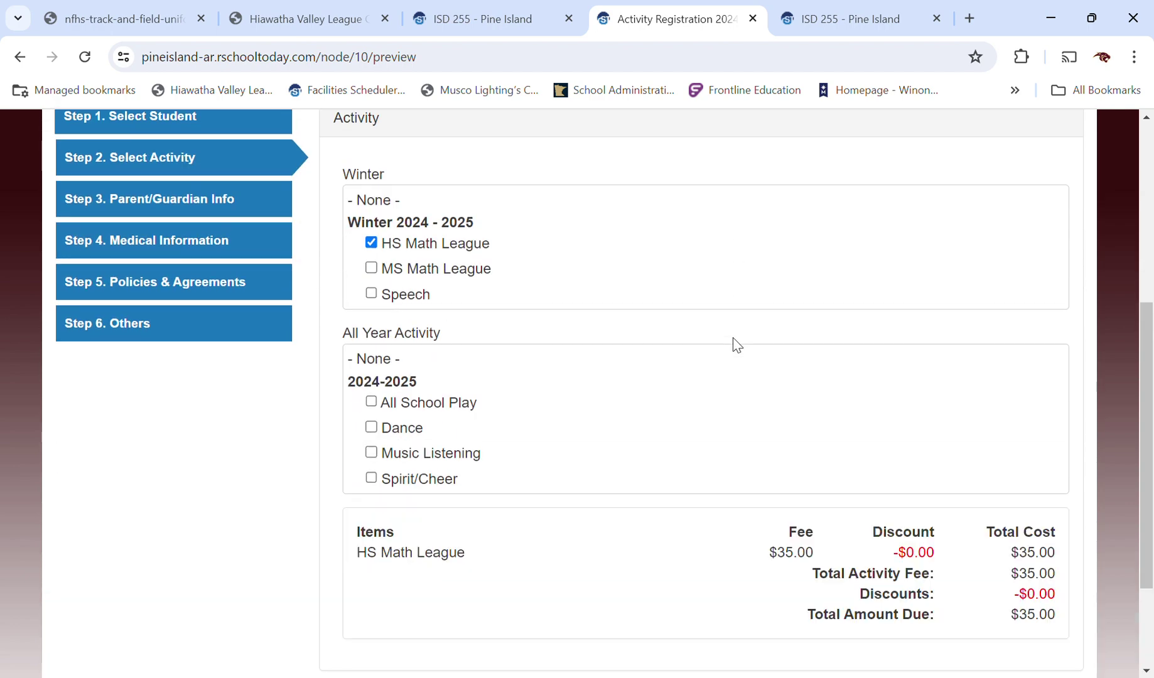
pyautogui.scroll(-1, 734, 344)
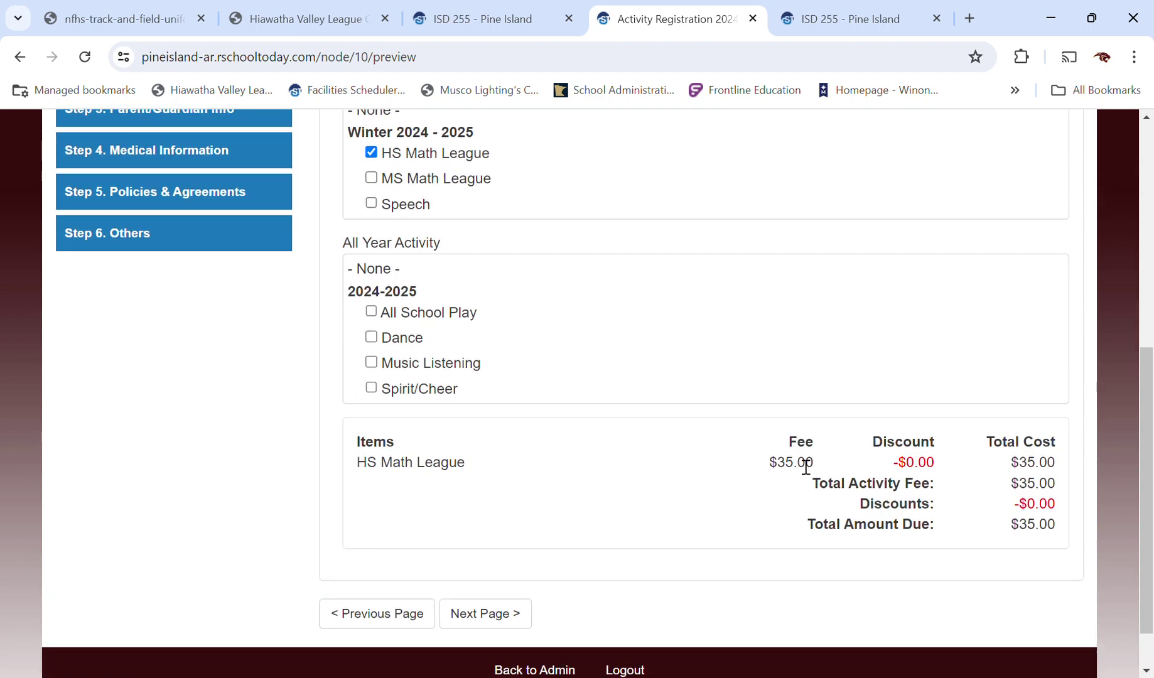
pyautogui.click(371, 338)
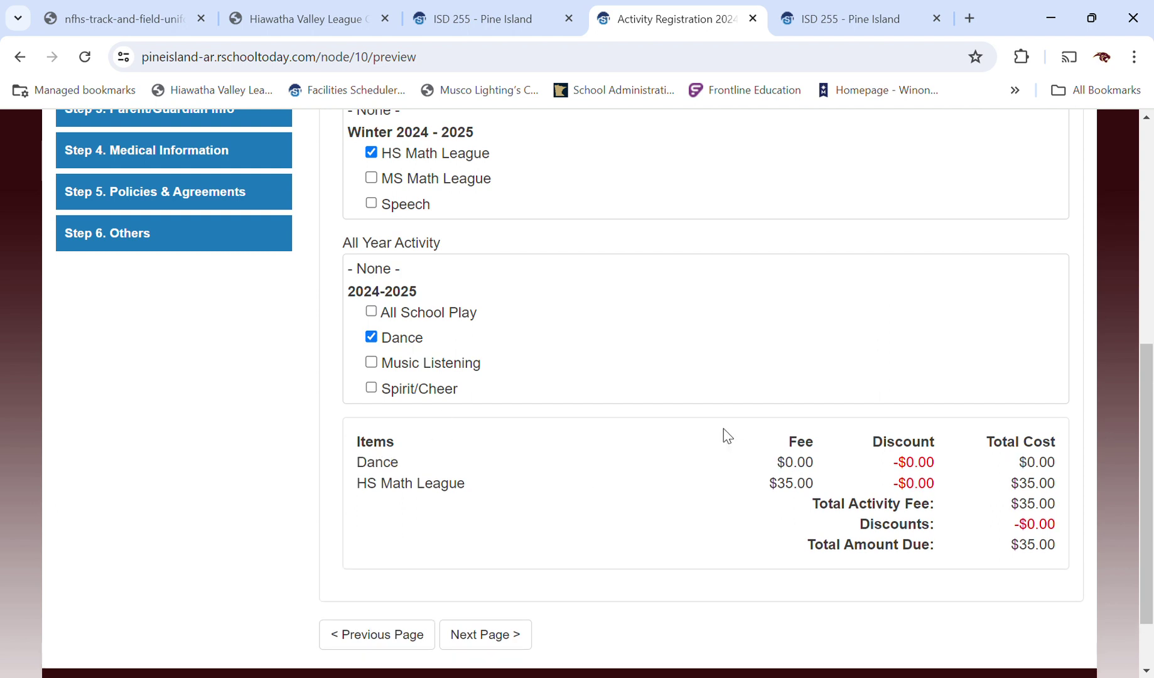
pyautogui.scroll(3, 657, 407)
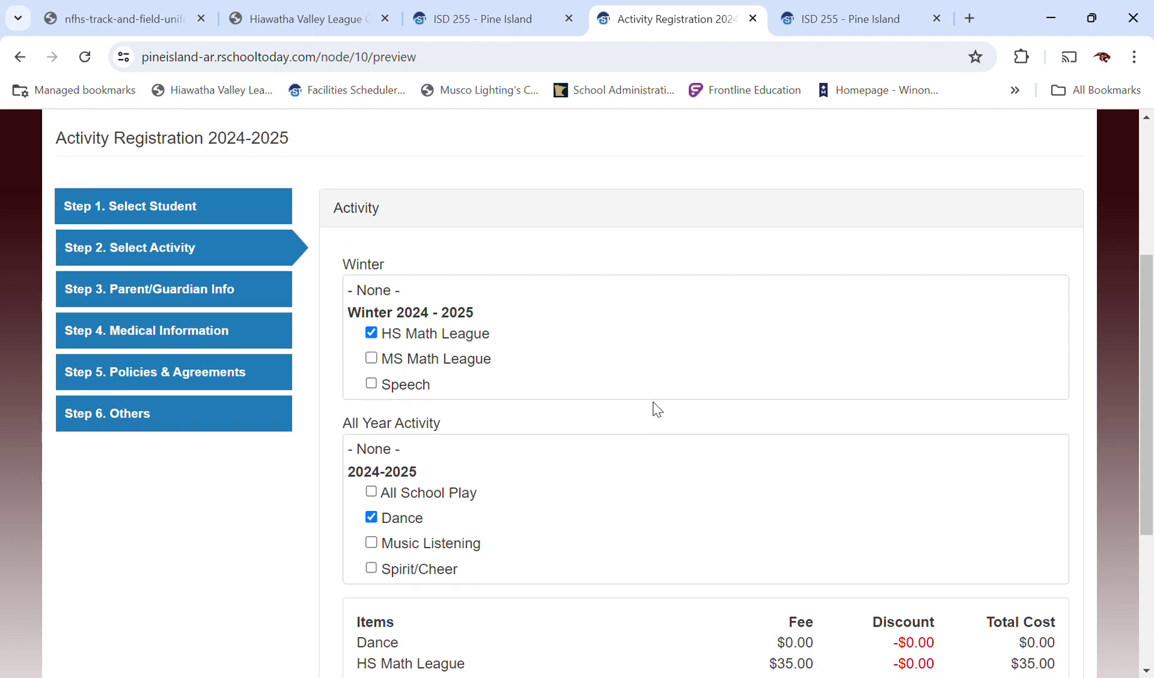
pyautogui.scroll(-4, 571, 391)
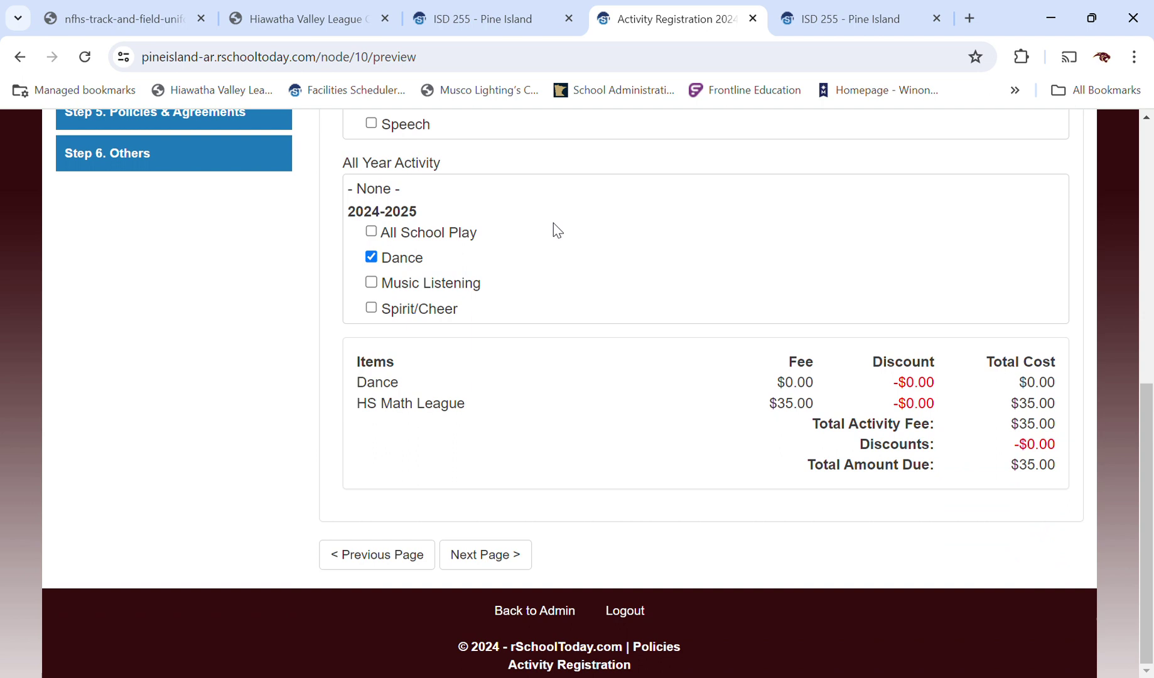
pyautogui.scroll(3, 554, 225)
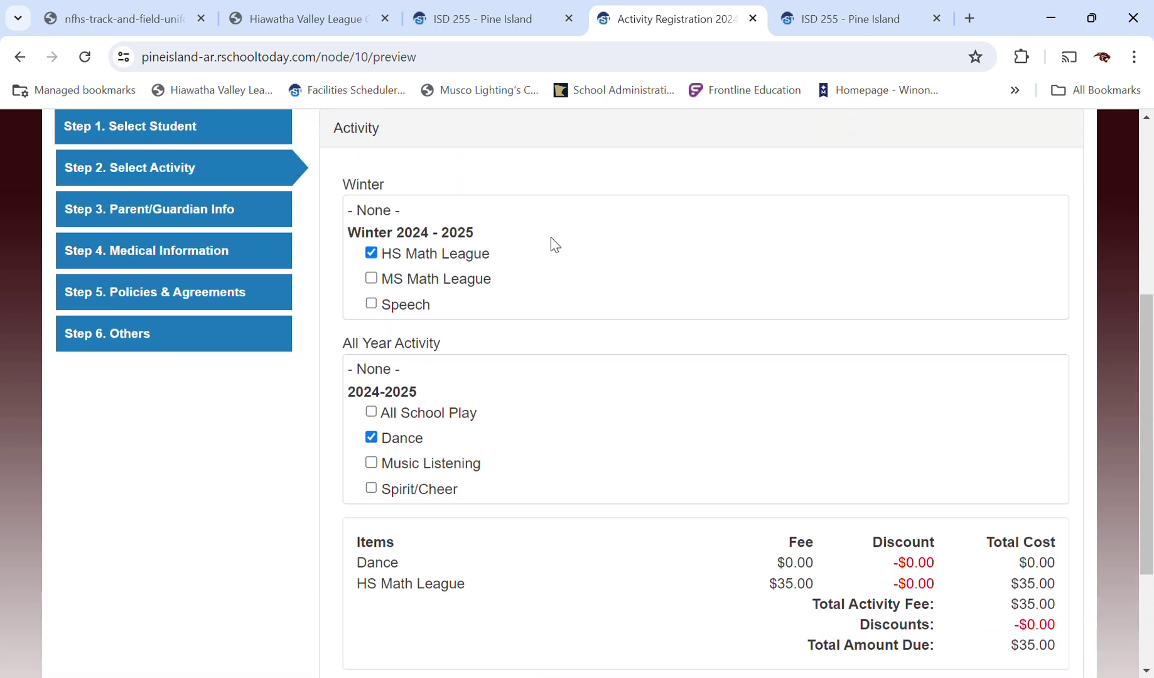
pyautogui.scroll(-3, 515, 337)
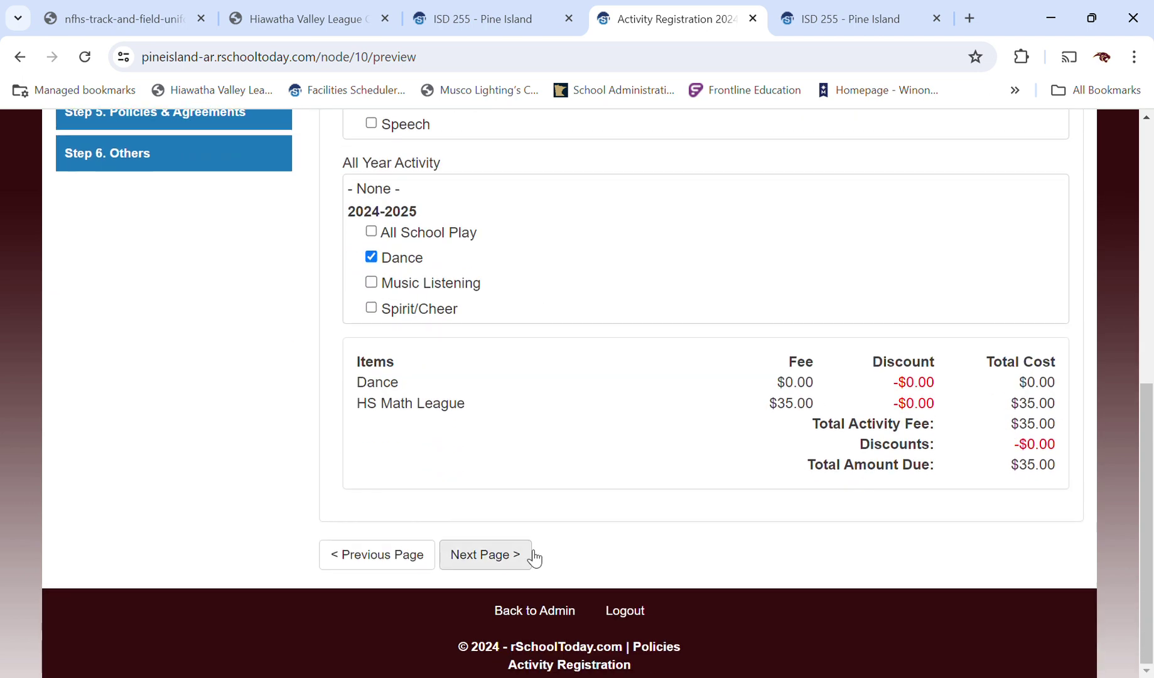
# Step: Move to Parent/Guardian Info, review the Parent/Guardian 1 and 2 fields, then advance to Medical Information
pyautogui.click(525, 554)
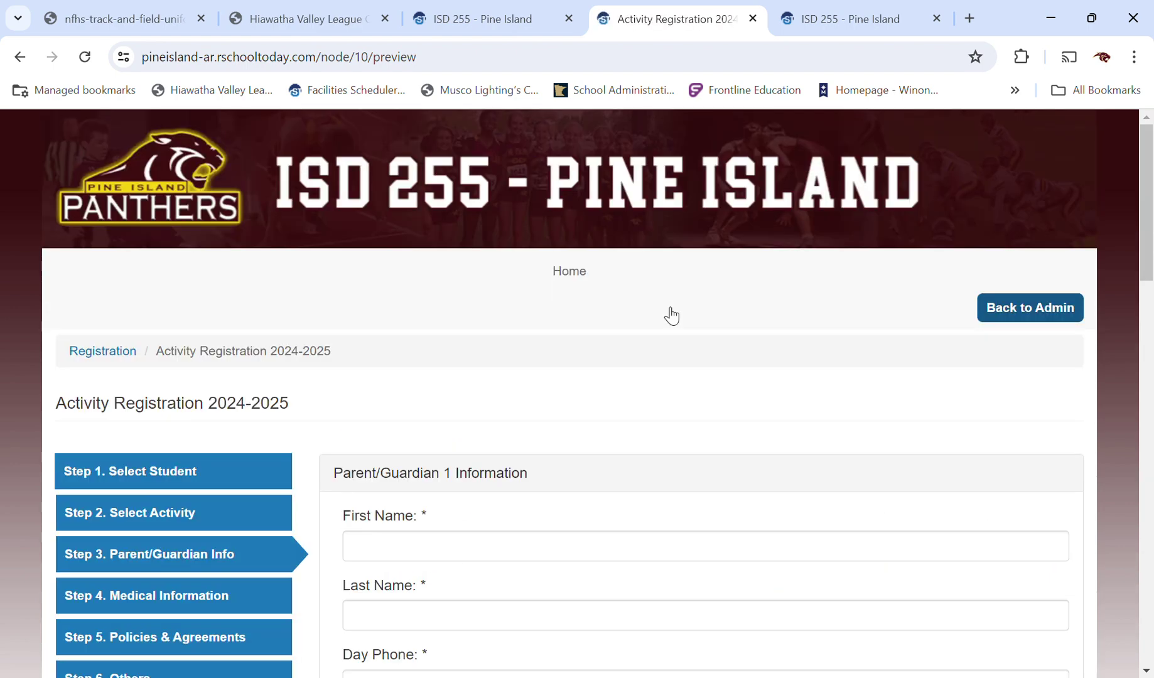
pyautogui.scroll(-3, 669, 313)
pyautogui.scroll(-5, 669, 314)
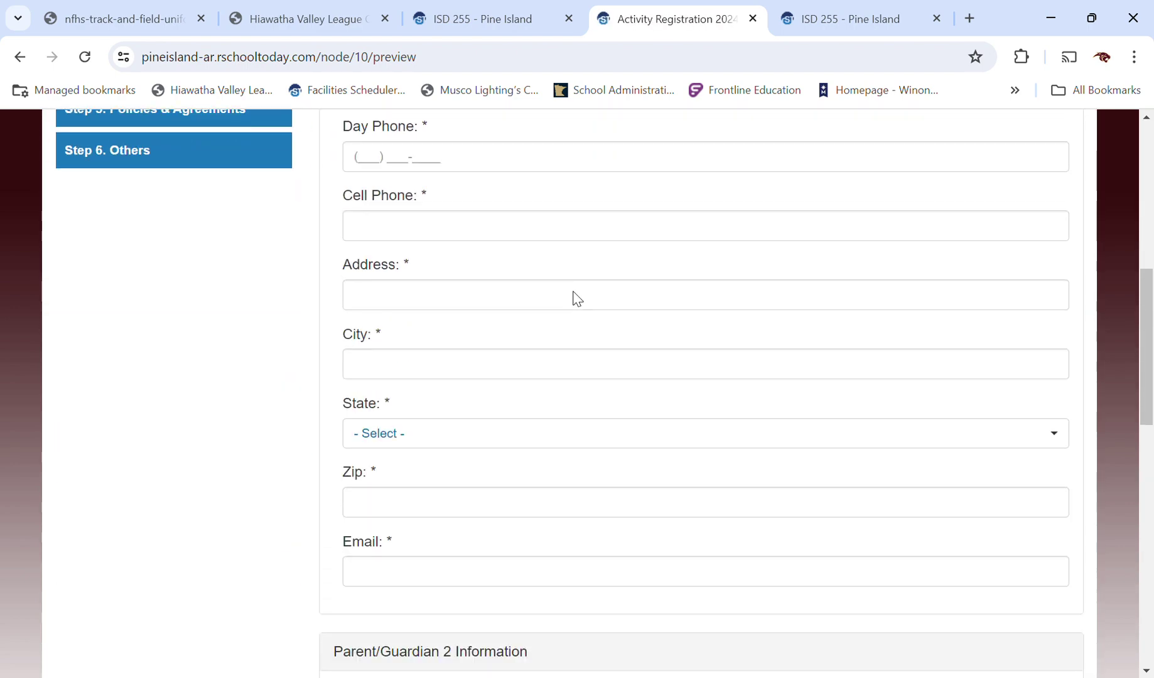
pyautogui.scroll(1, 574, 298)
pyautogui.scroll(2, 583, 301)
pyautogui.scroll(-11, 583, 301)
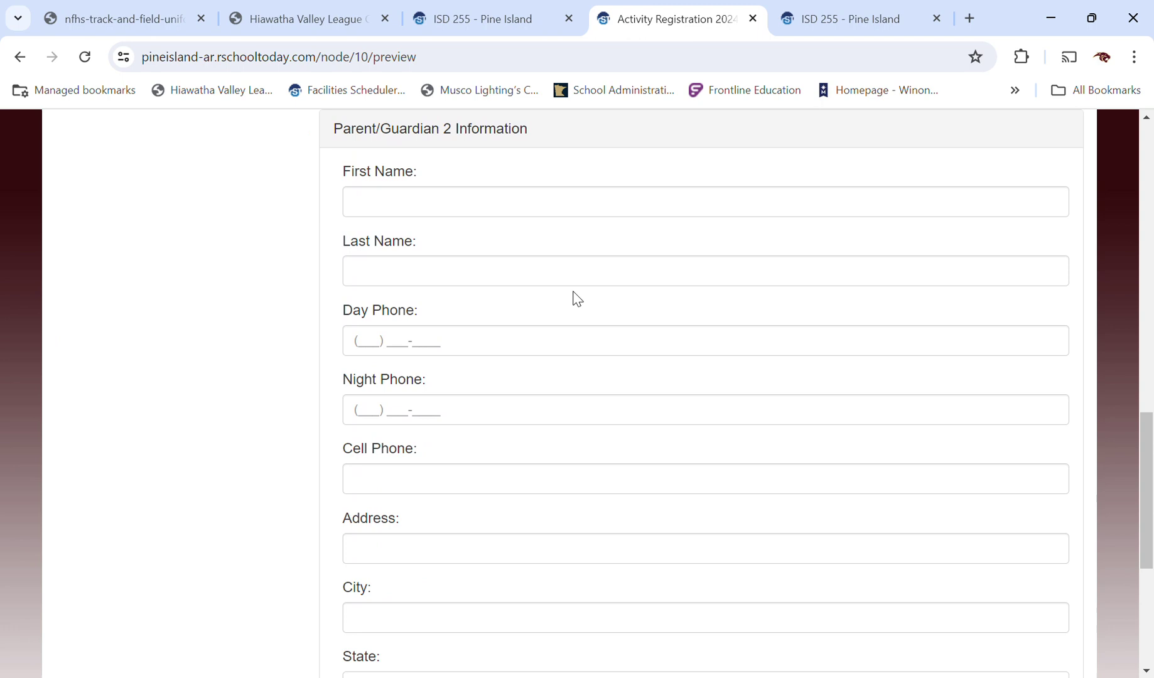
pyautogui.scroll(-5, 577, 299)
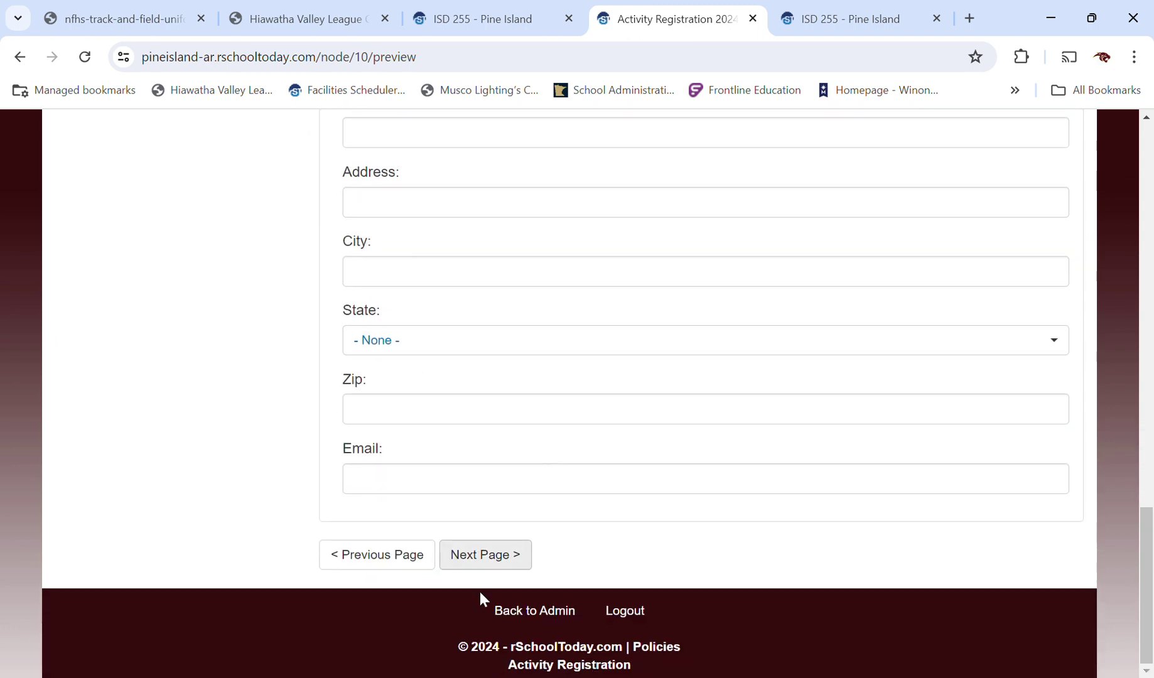
pyautogui.click(499, 562)
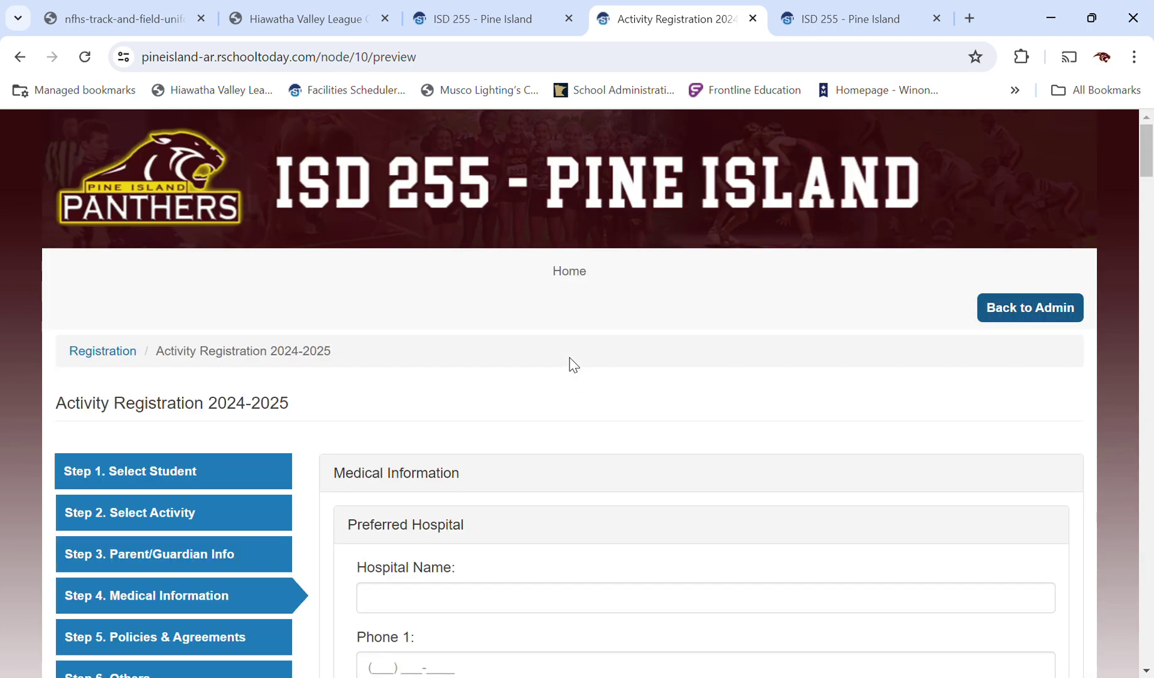
# Step: Scroll through the Step 4 hospital, insurance, medication and emergency contact fields
pyautogui.scroll(-3, 573, 364)
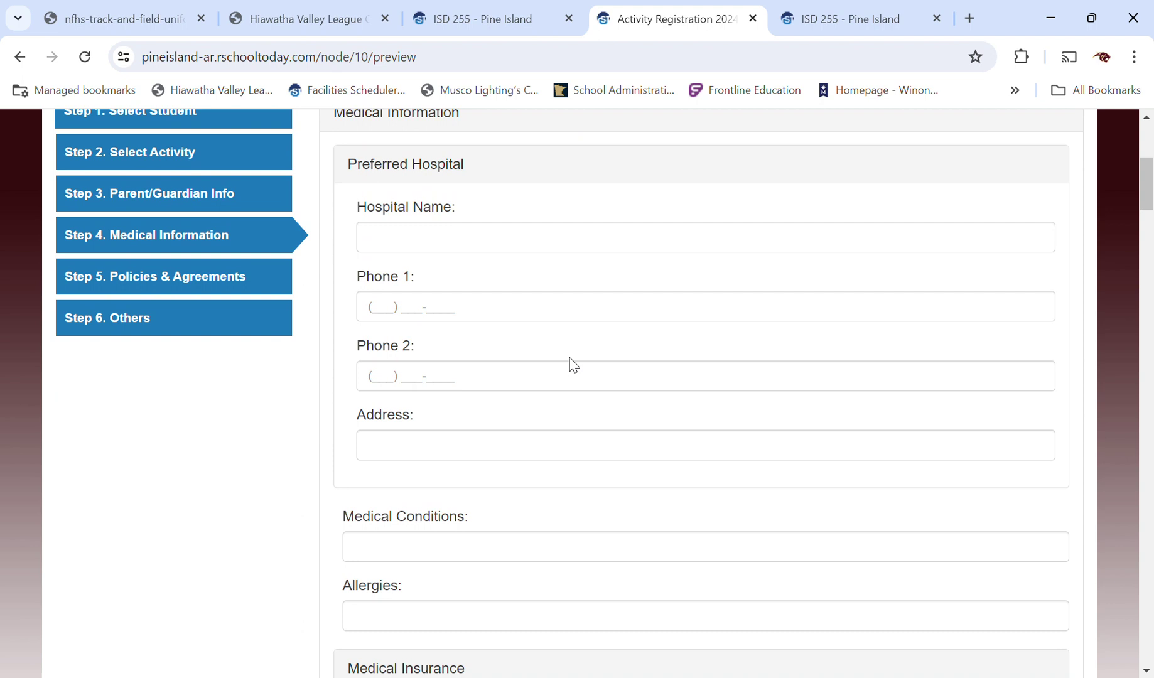
pyautogui.scroll(-7, 573, 364)
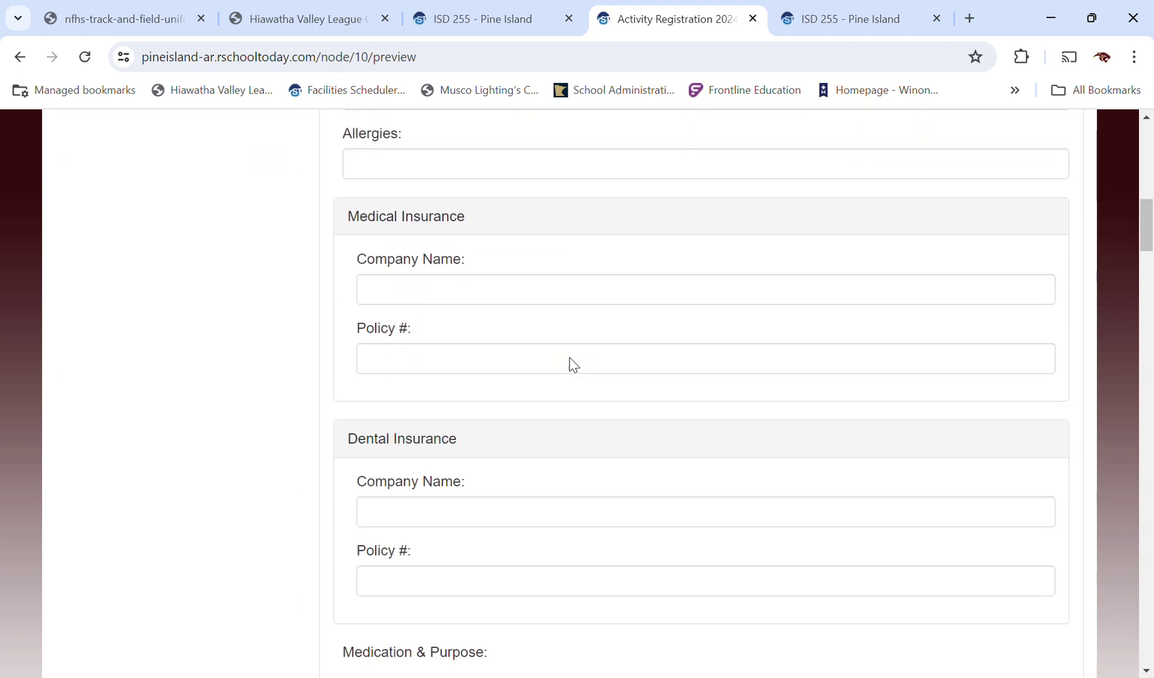
pyautogui.scroll(-5, 573, 364)
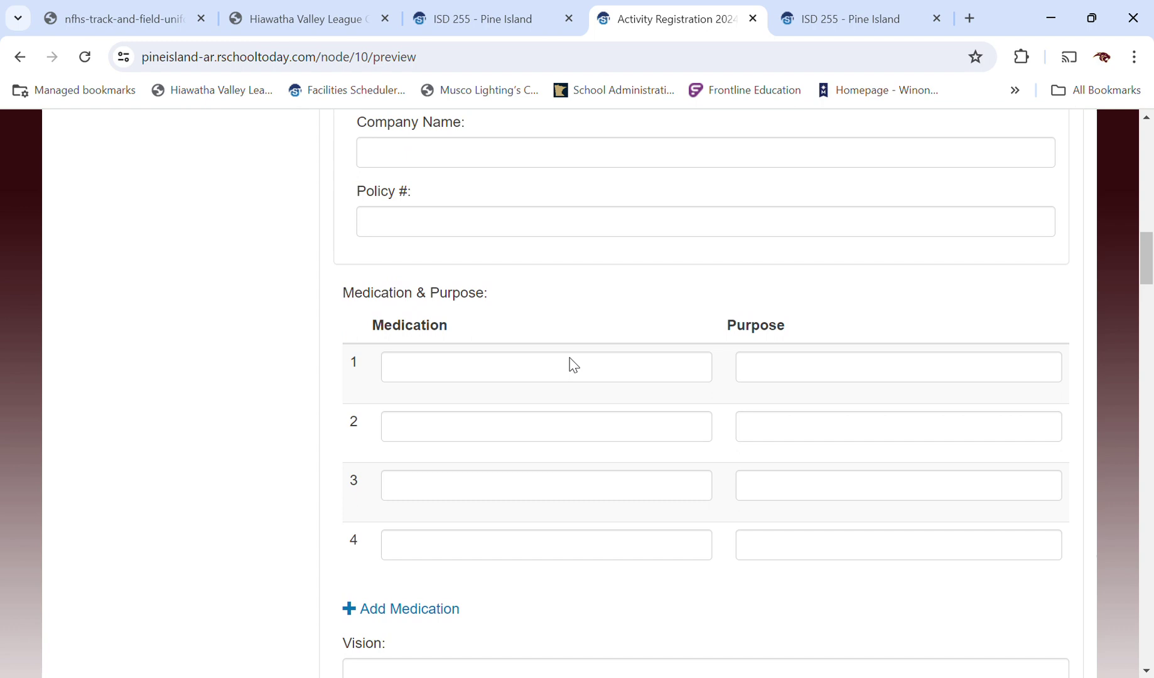
pyautogui.scroll(-10, 573, 364)
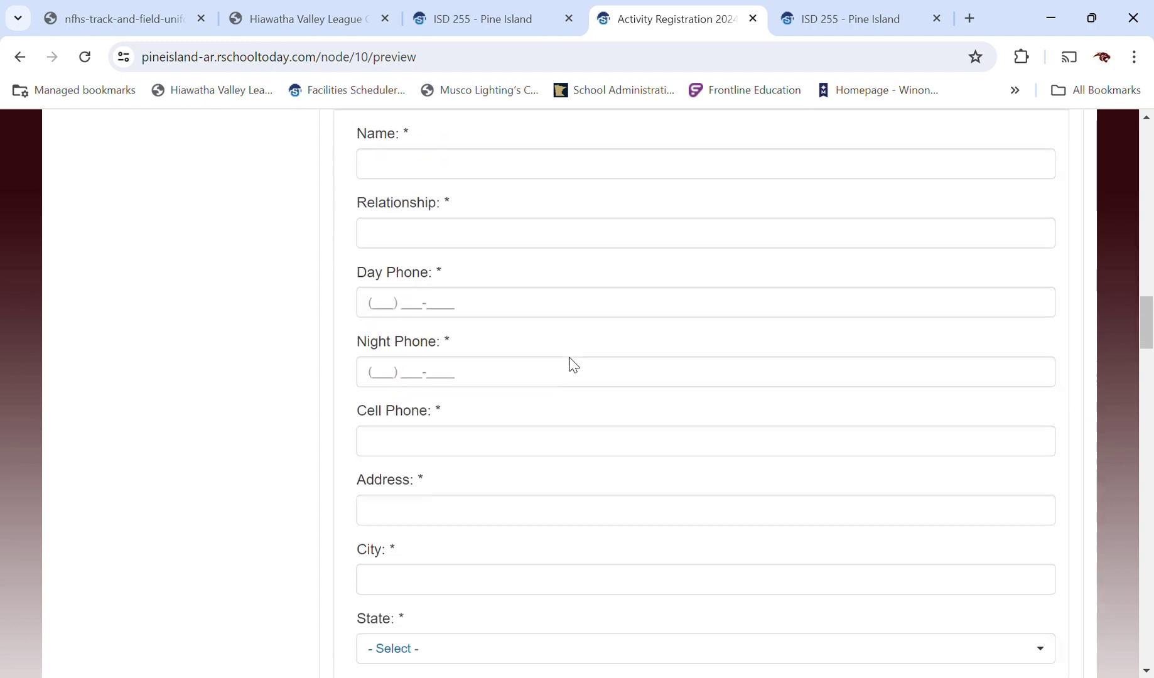
pyautogui.scroll(1, 573, 364)
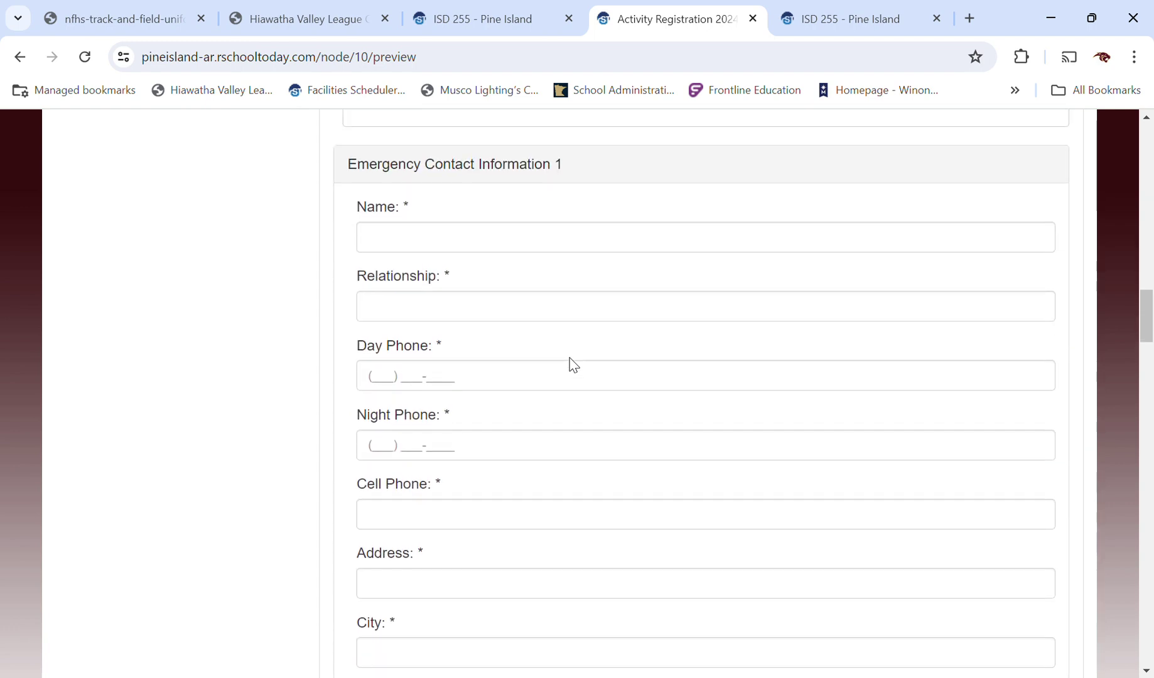
pyautogui.scroll(-4, 573, 365)
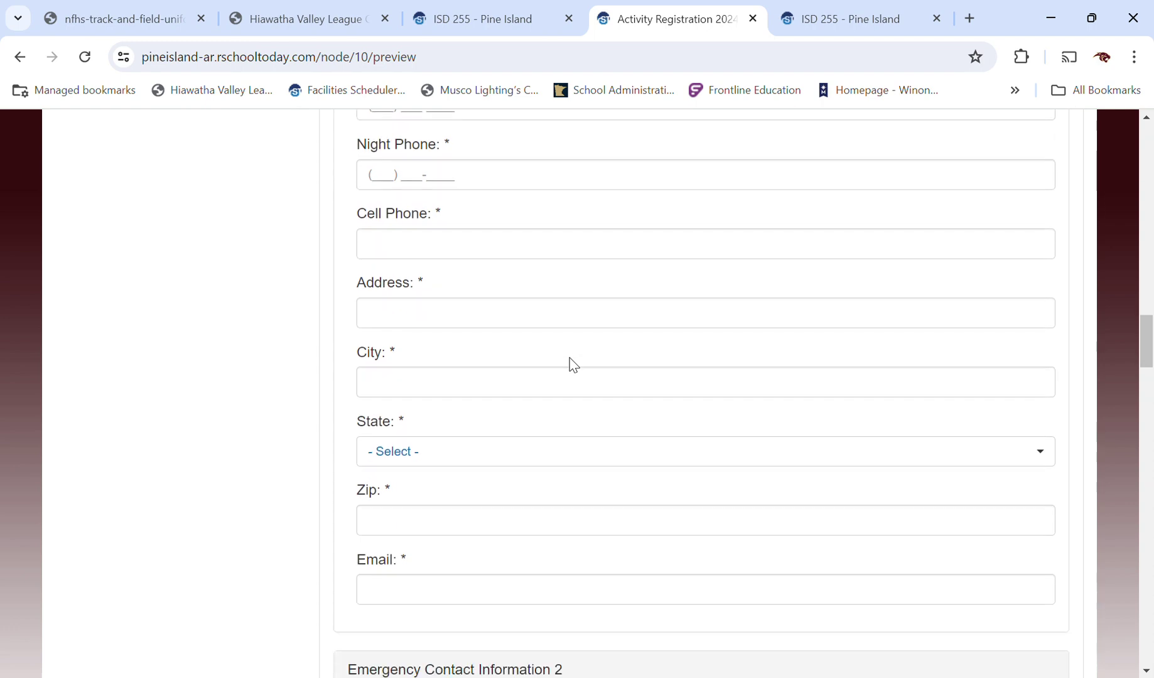
pyautogui.scroll(-3, 573, 364)
pyautogui.scroll(6, 573, 364)
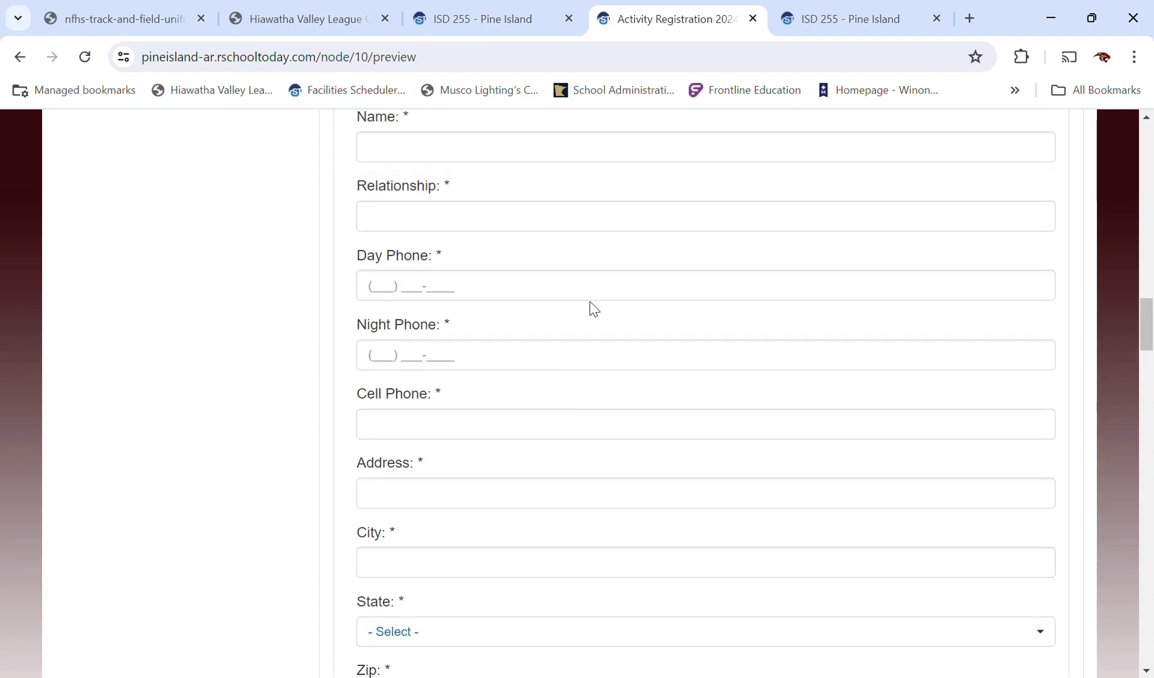
pyautogui.scroll(3, 594, 308)
pyautogui.scroll(-10, 594, 309)
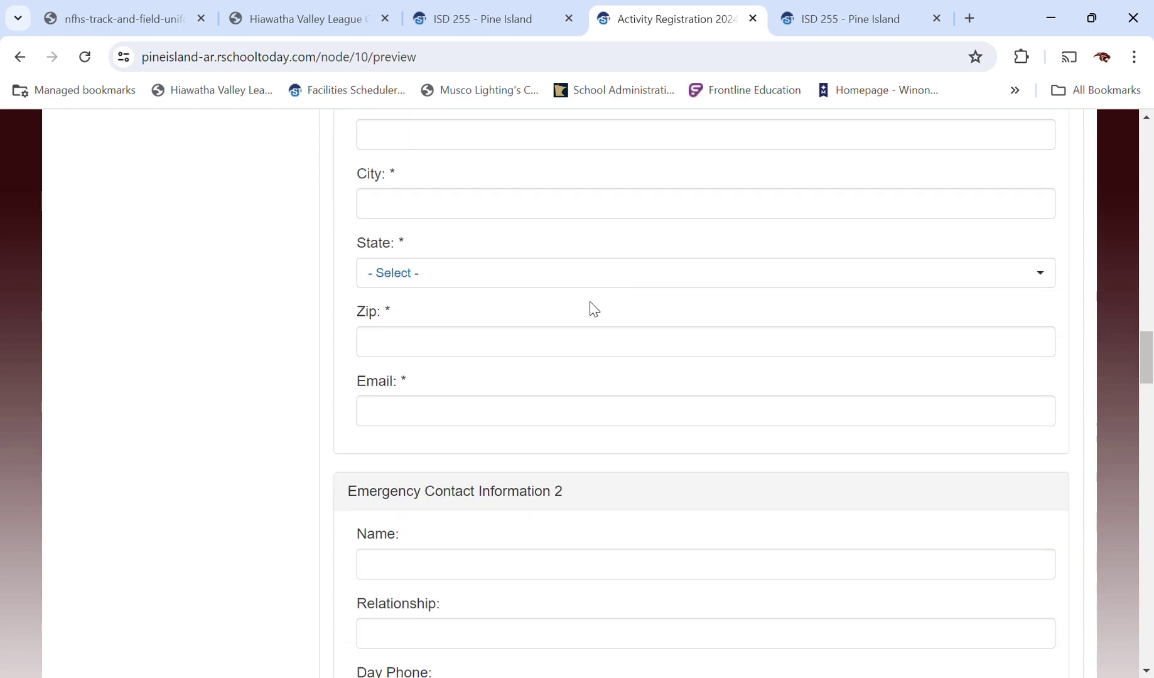
pyautogui.scroll(-14, 595, 309)
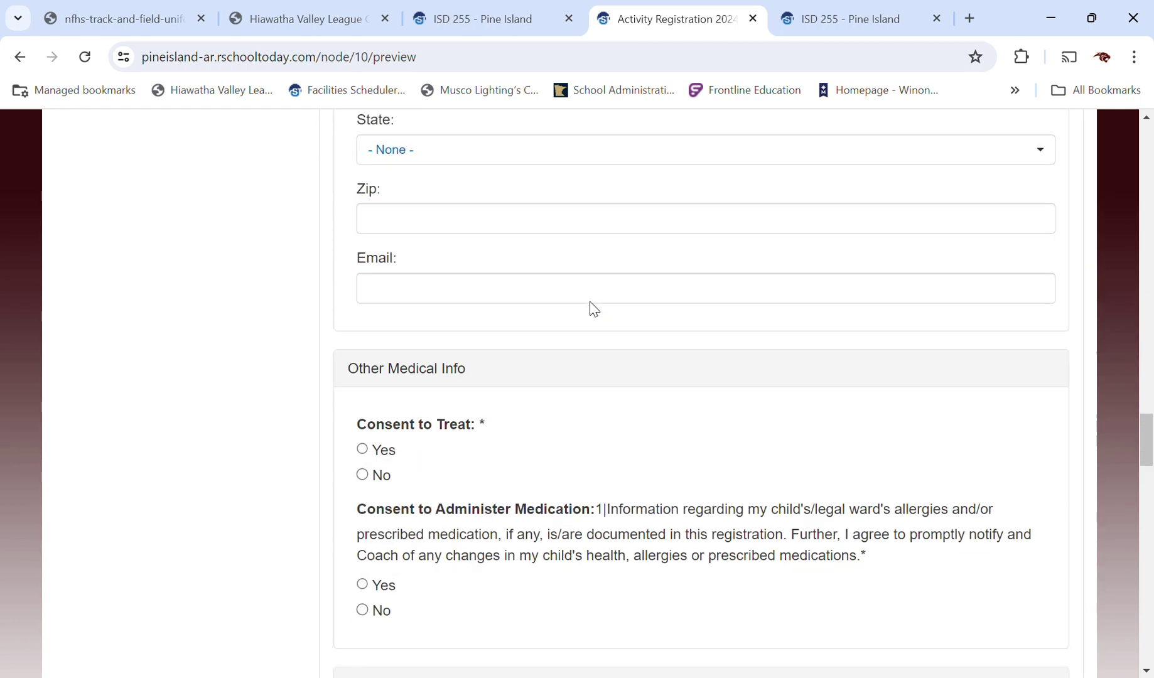
pyautogui.scroll(-2, 593, 309)
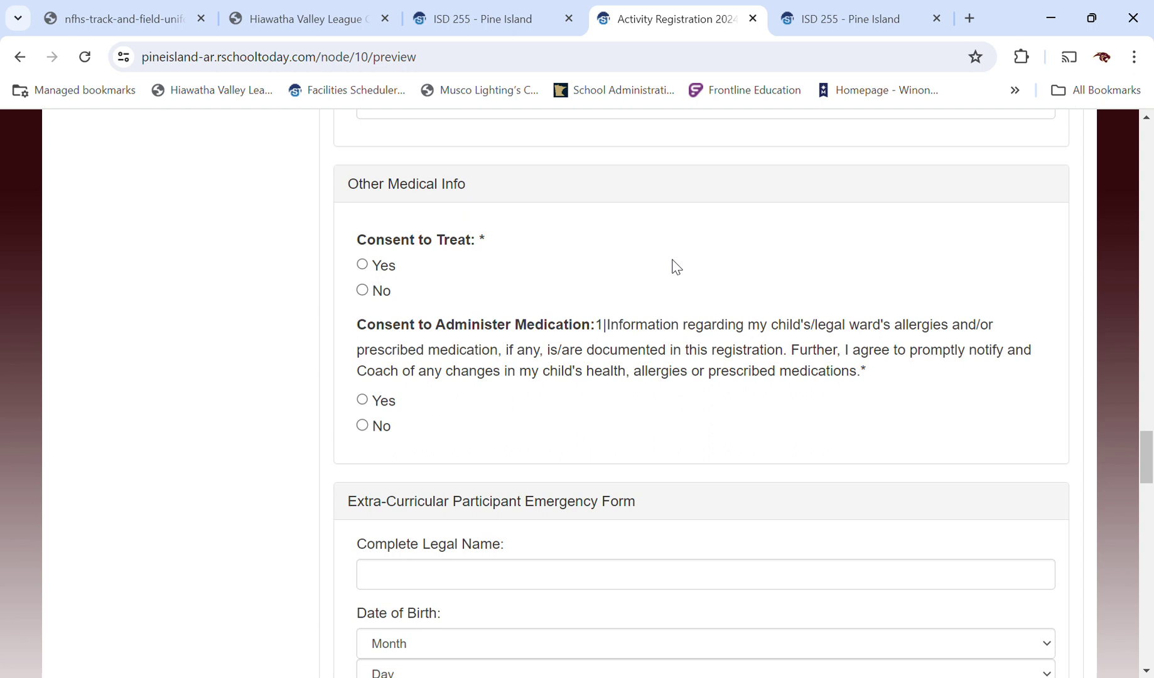
# Step: Scroll past Other Medical Info and the Extra-Curricular Participant Emergency Form, then continue to Step 5 Policies & Agreements
pyautogui.scroll(-1, 676, 267)
pyautogui.scroll(1, 676, 267)
pyautogui.scroll(-1, 676, 266)
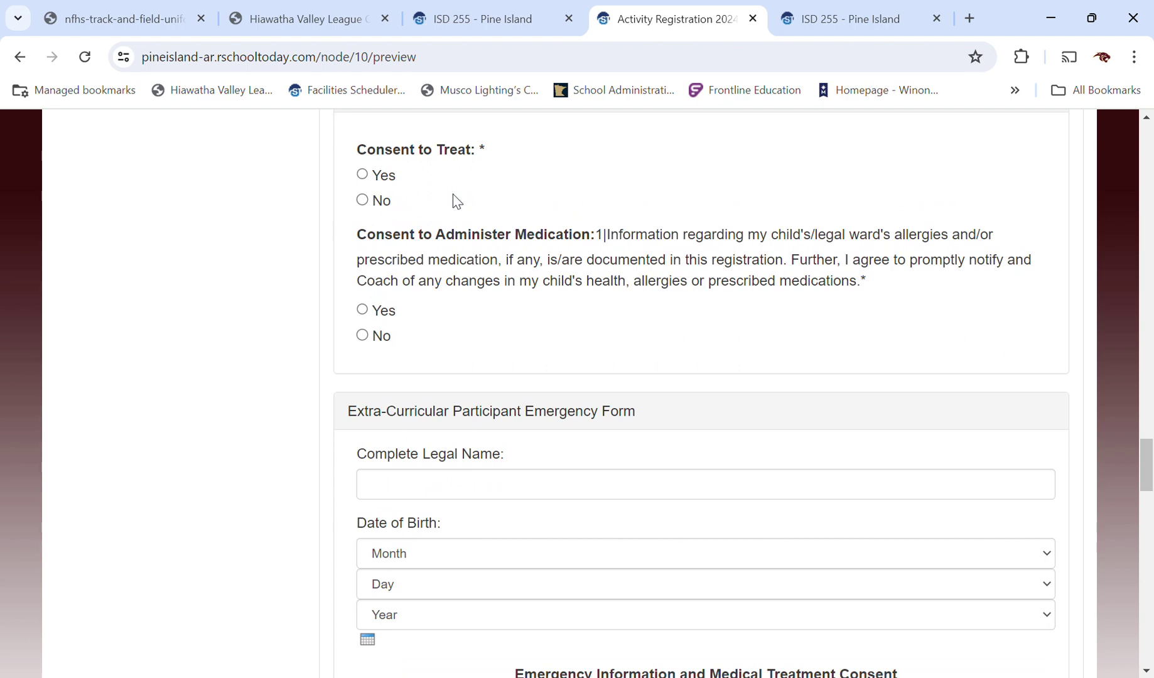
pyautogui.scroll(-7, 456, 201)
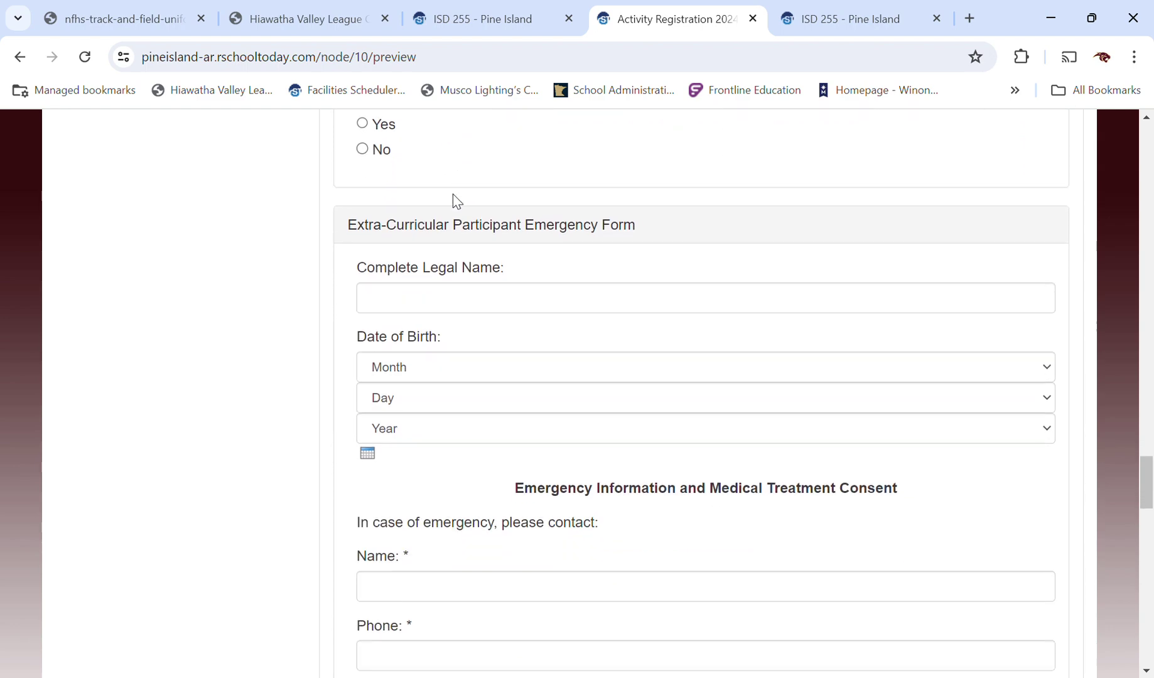
pyautogui.scroll(2, 455, 200)
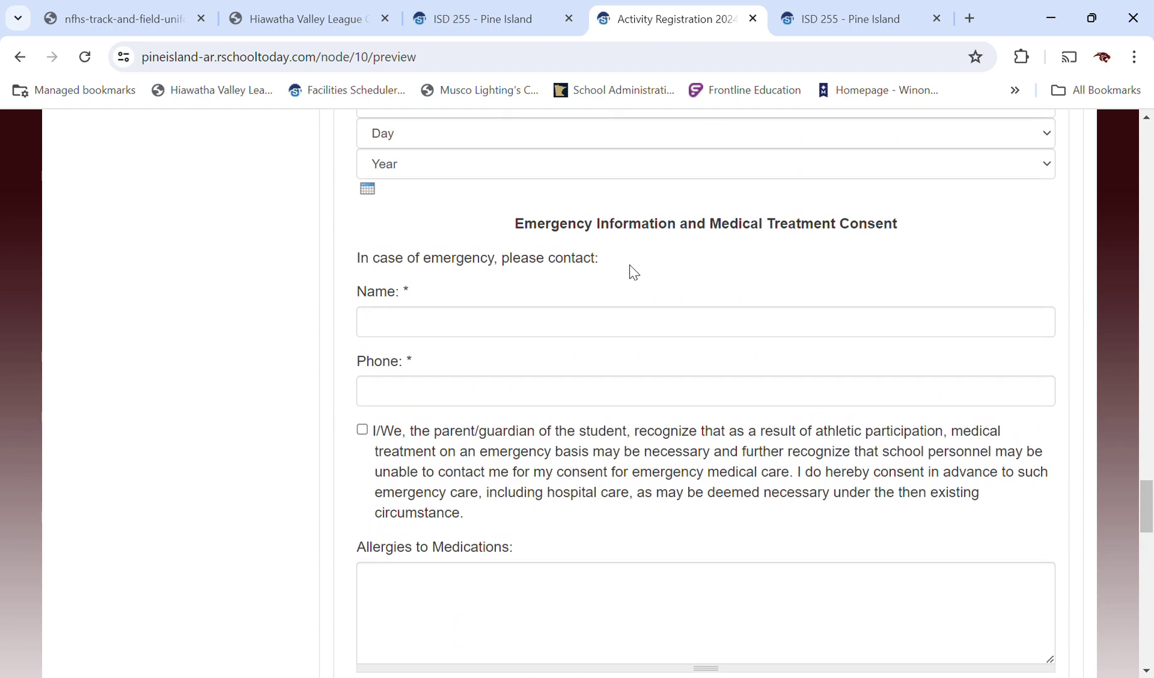
pyautogui.scroll(-7, 629, 270)
pyautogui.scroll(-12, 619, 238)
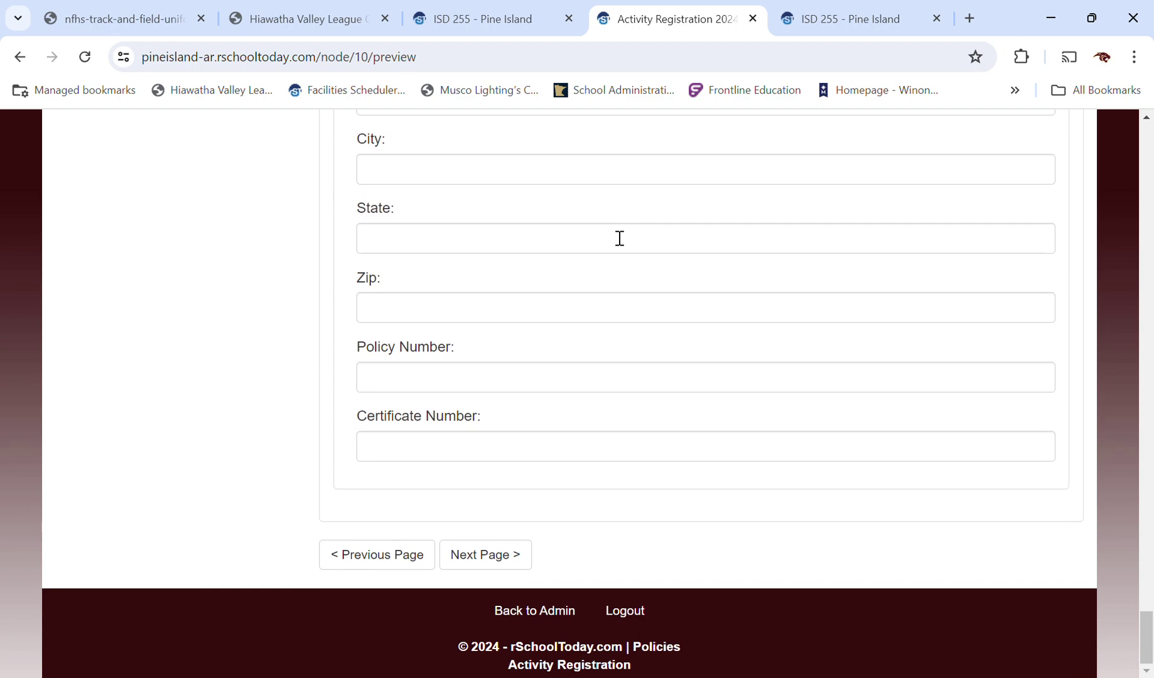
pyautogui.click(509, 555)
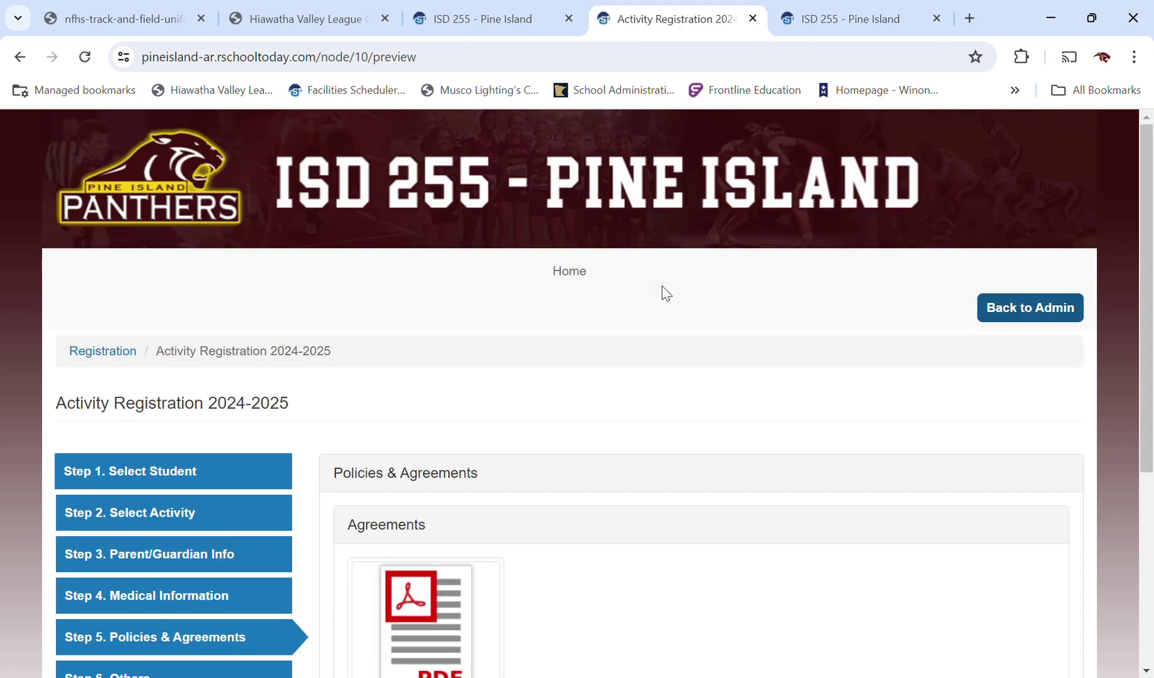
# Step: Scroll to the bottom of Step 5 Policies & Agreements and advance to Step 6, Others
pyautogui.scroll(-1, 756, 467)
pyautogui.scroll(-4, 759, 467)
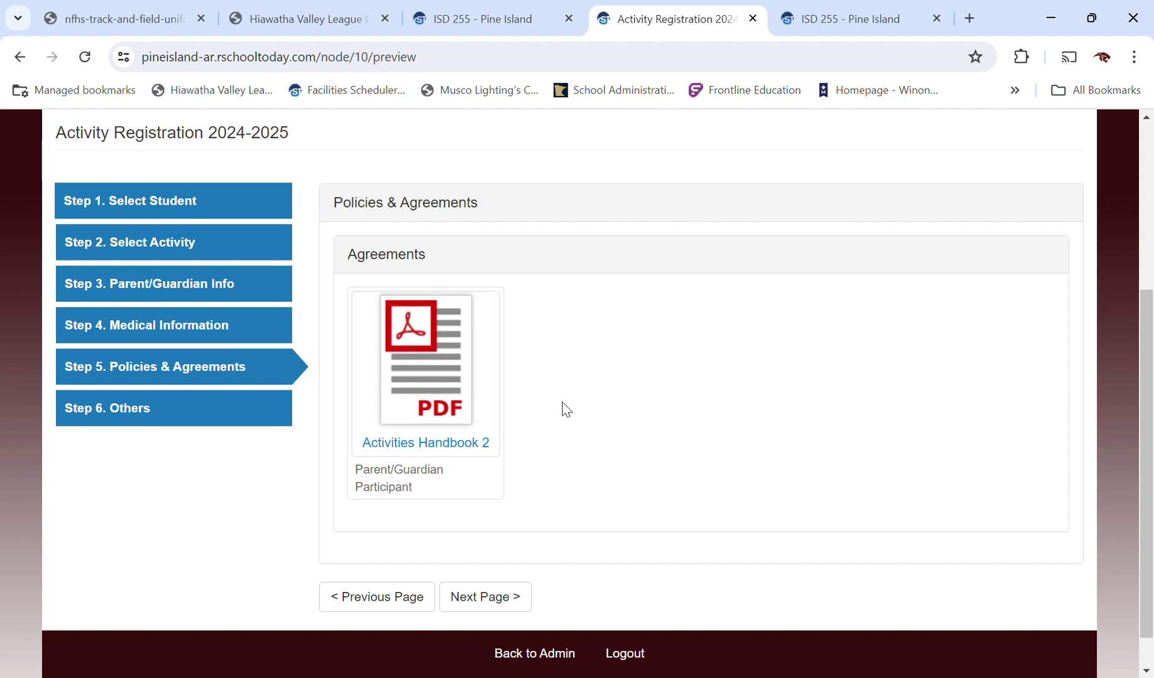
pyautogui.scroll(-1, 562, 407)
pyautogui.click(496, 558)
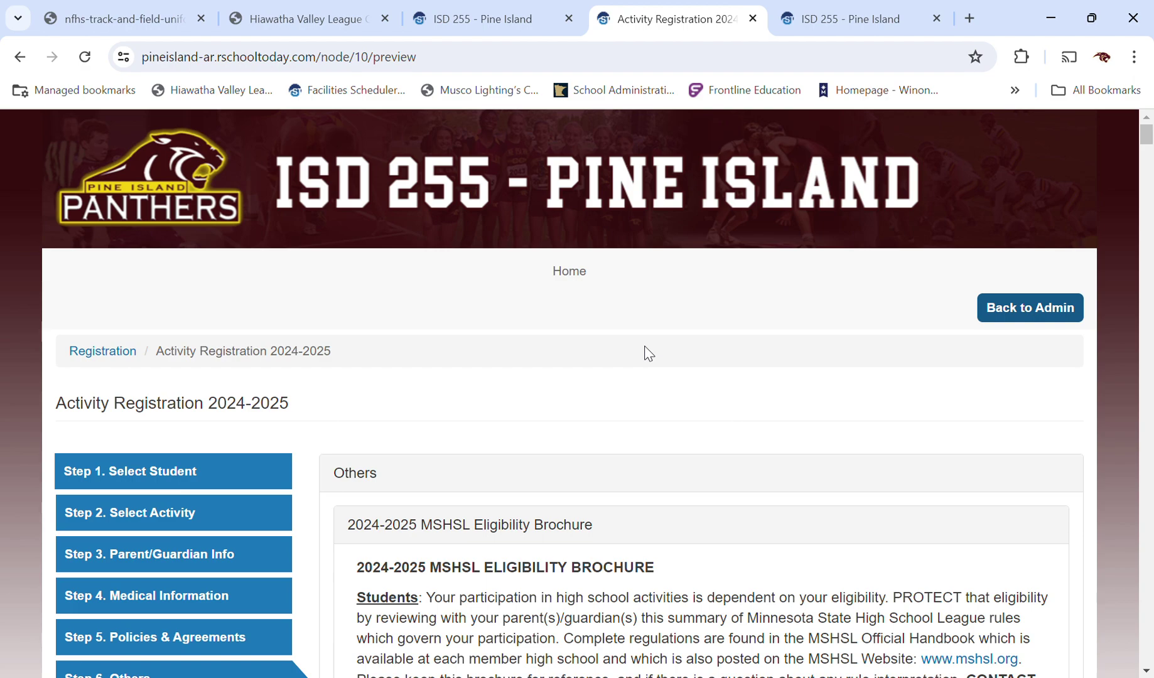
# Step: Glance at the Others eligibility checklists, then return to Step 5, Policies & Agreements
pyautogui.scroll(-12, 664, 501)
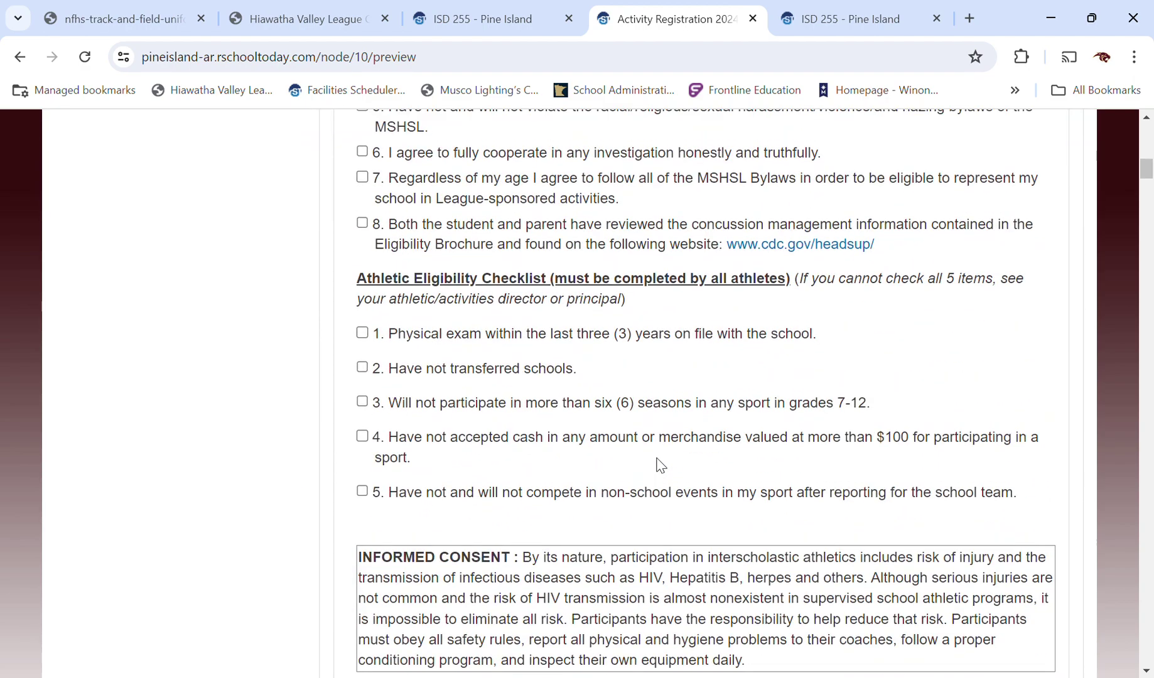
pyautogui.scroll(9, 659, 463)
pyautogui.click(203, 365)
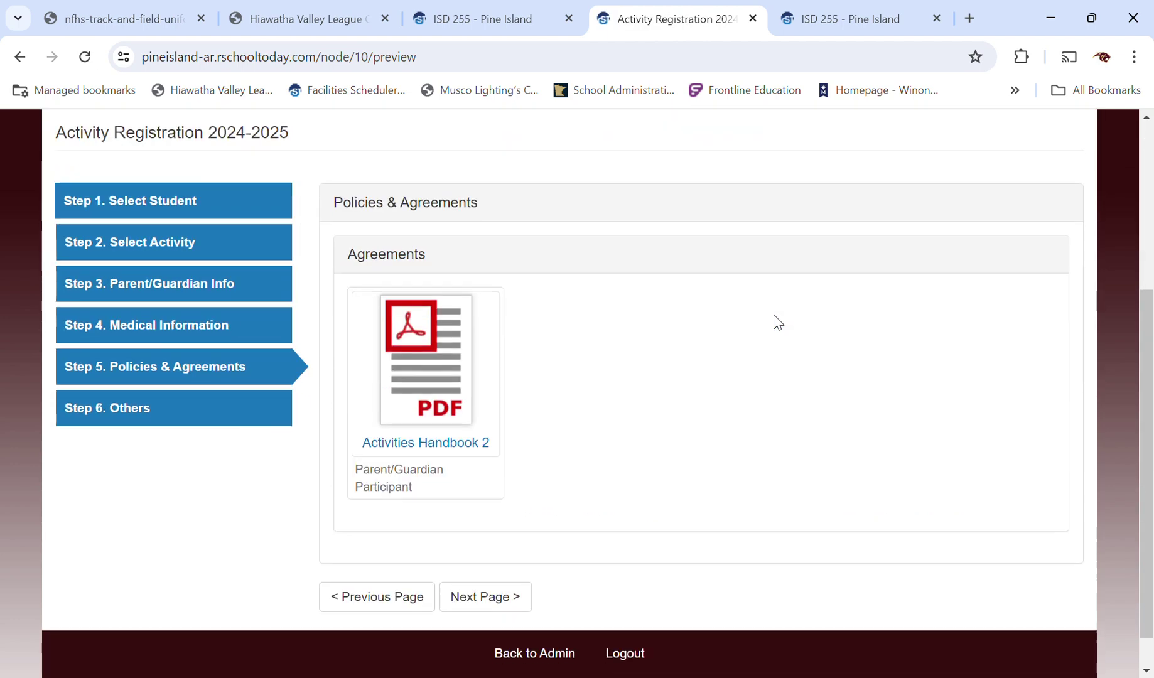
# Step: Open the 13-page Activities Handbook 2023-24 PDF and read from page 1 through page 4
pyautogui.click(432, 406)
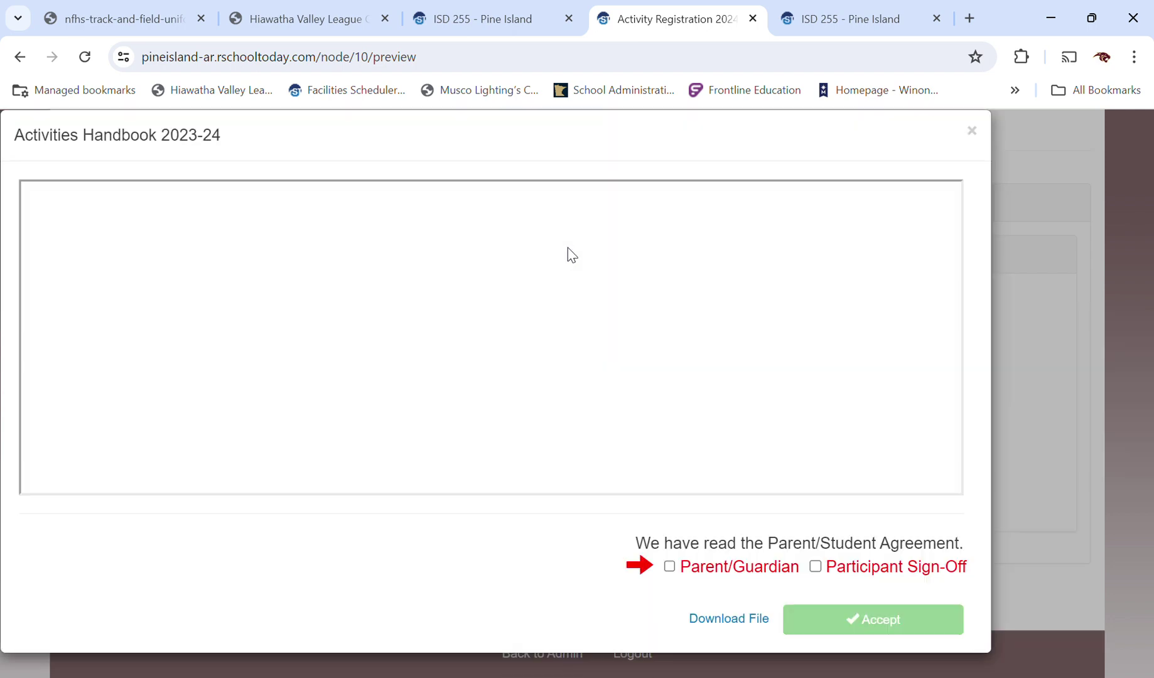
pyautogui.scroll(-10, 757, 338)
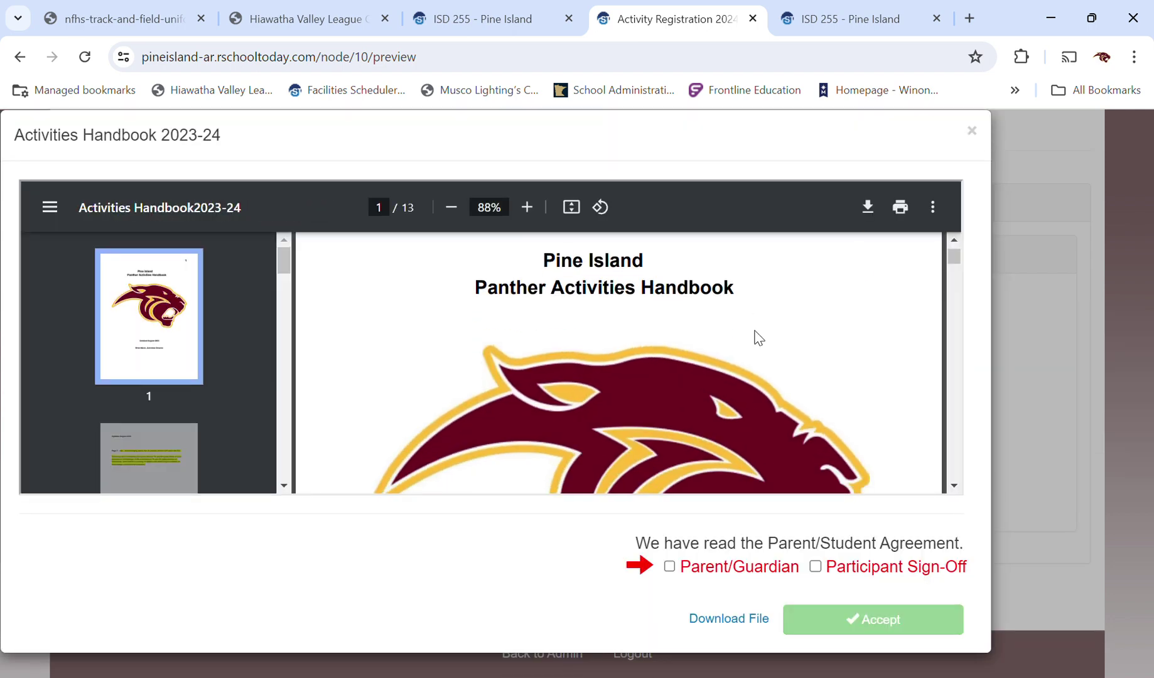
pyautogui.scroll(5, 757, 337)
pyautogui.scroll(5, 757, 338)
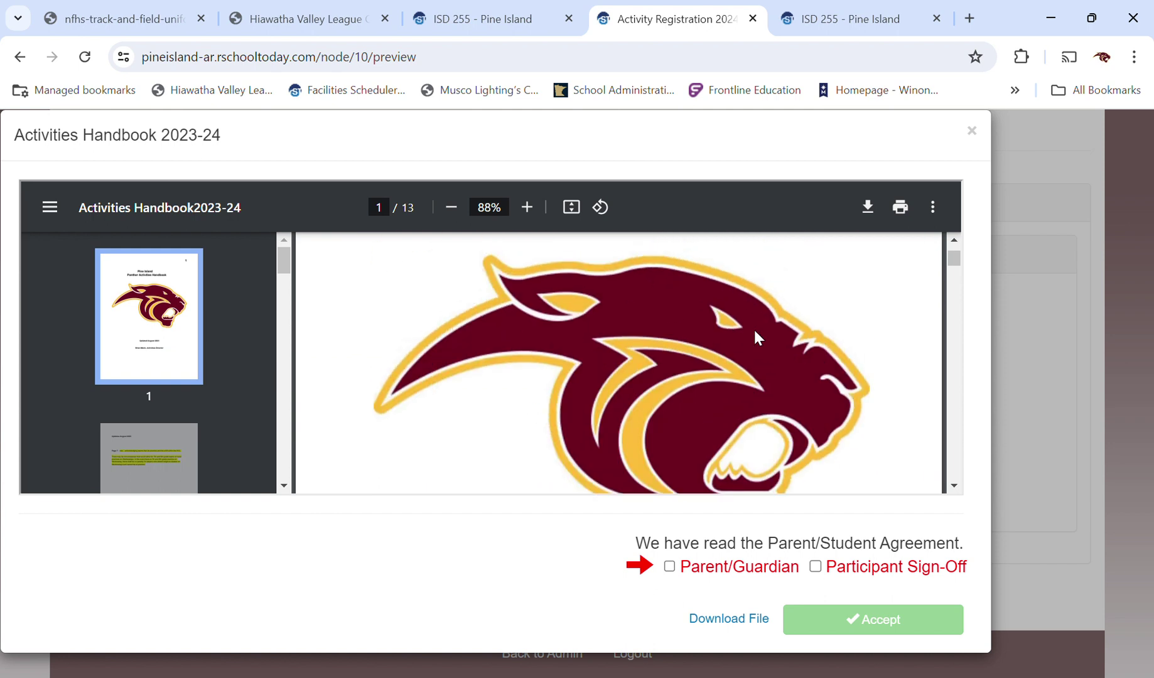
pyautogui.scroll(-3, 758, 338)
pyautogui.scroll(3, 757, 337)
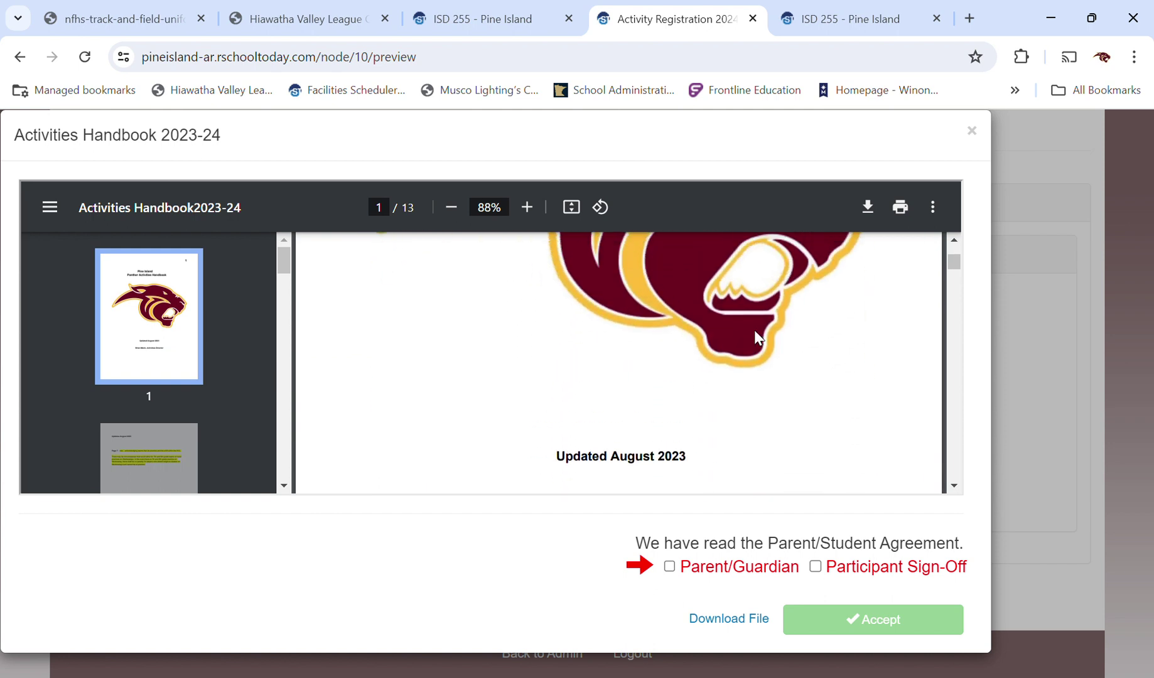
pyautogui.scroll(-3, 757, 338)
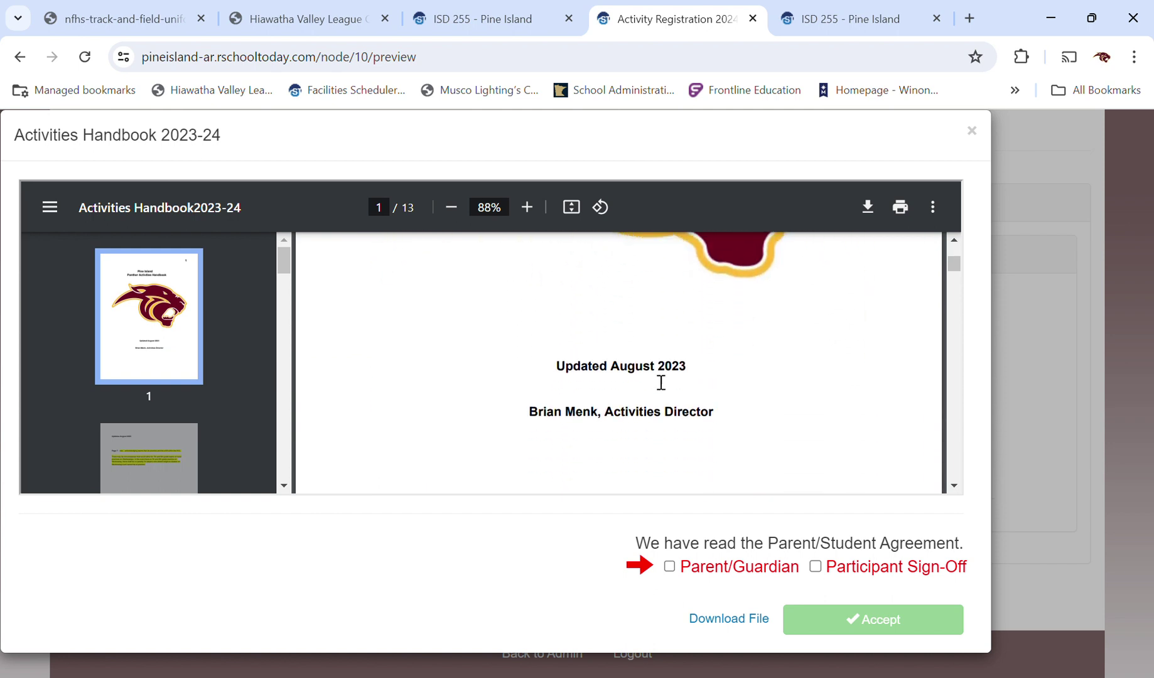
pyautogui.scroll(-10, 776, 363)
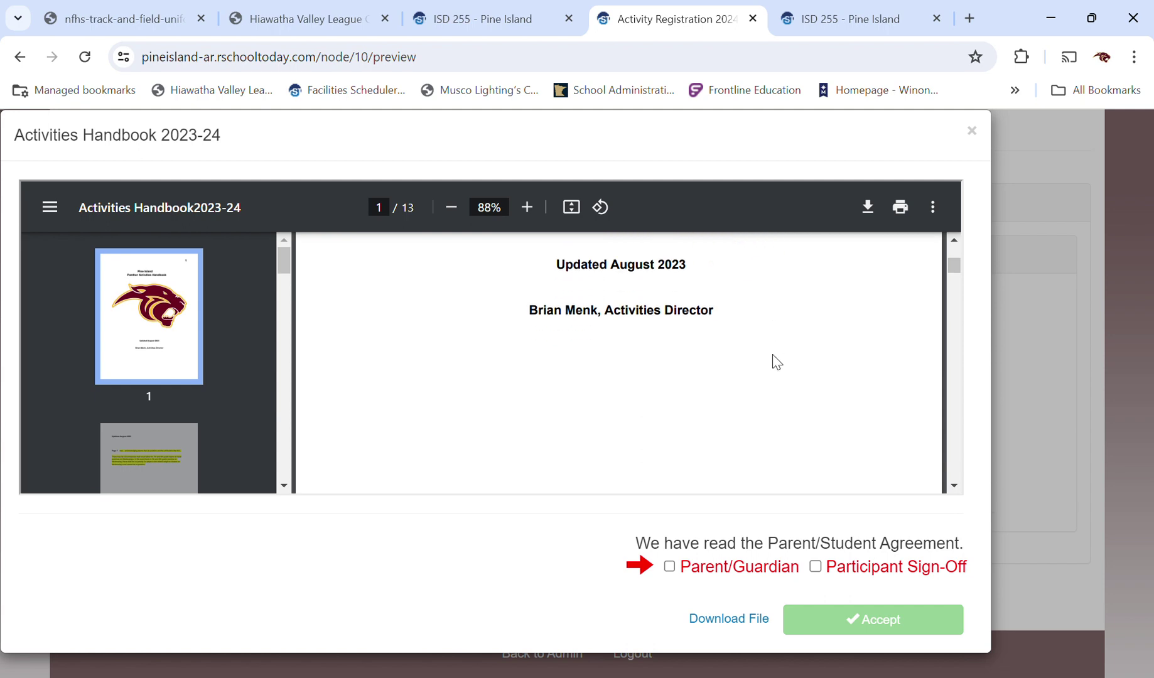
pyautogui.scroll(-12, 776, 362)
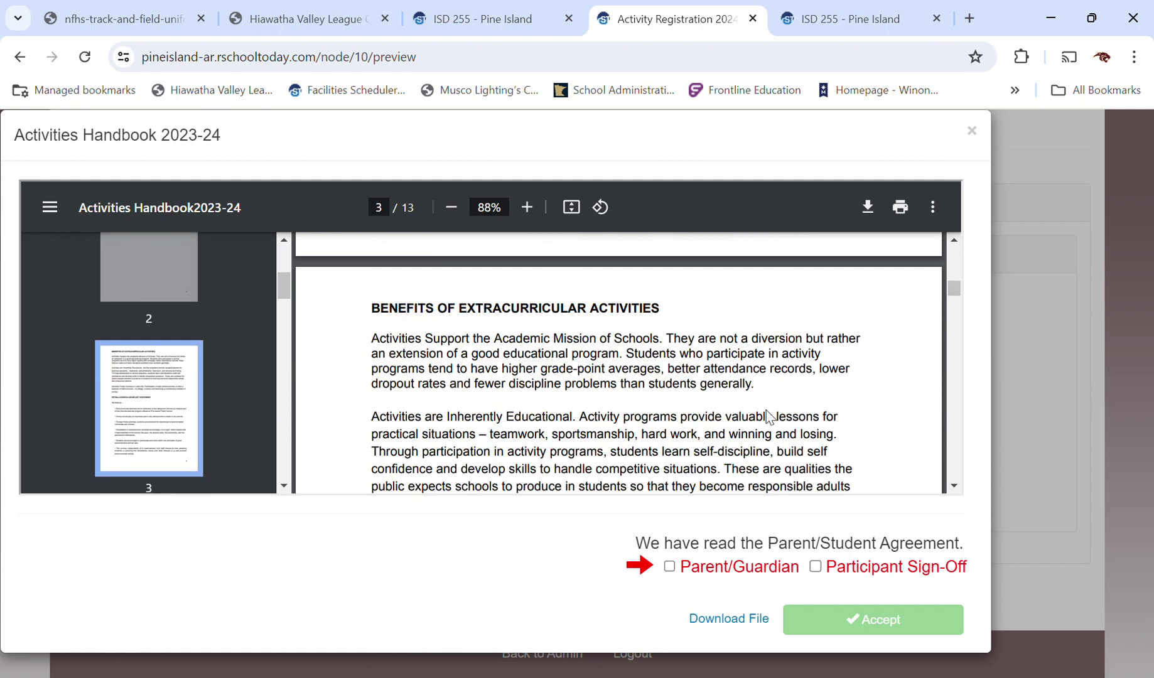
pyautogui.scroll(-3, 769, 417)
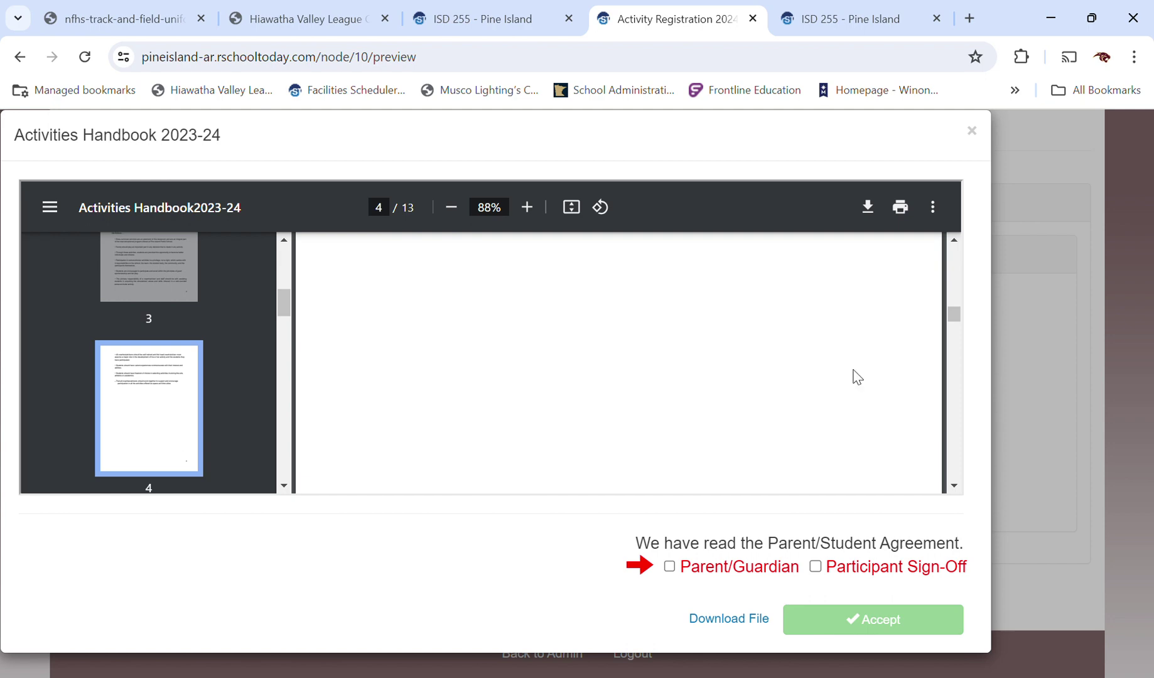
pyautogui.scroll(5, 852, 376)
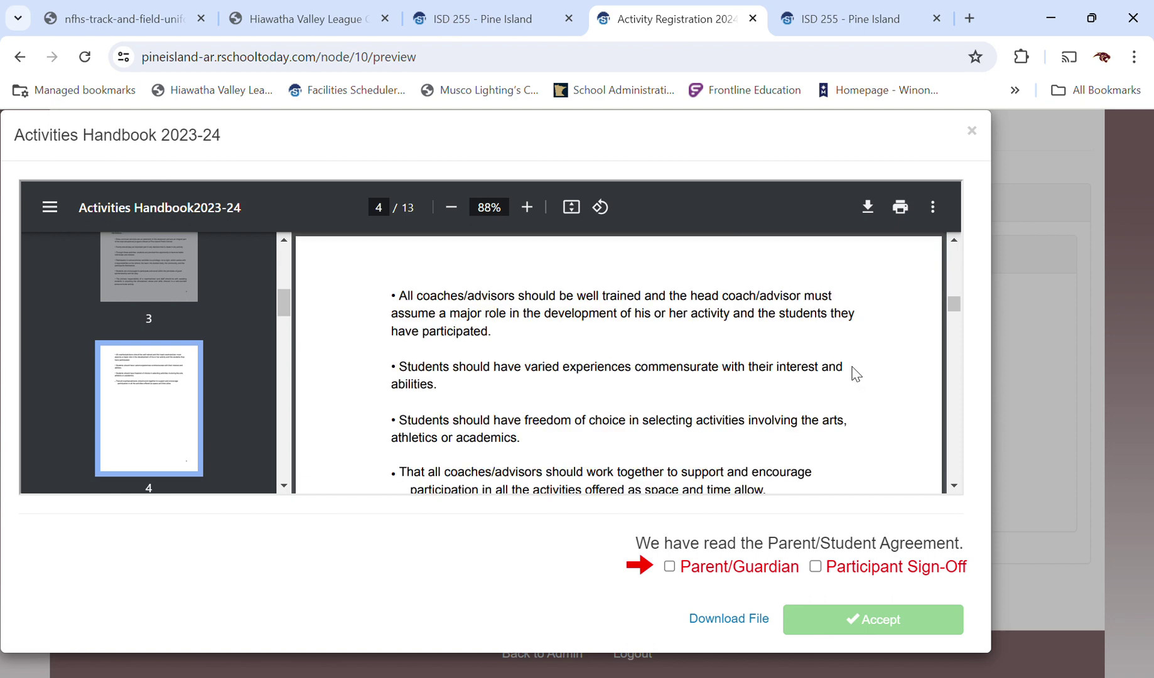
# Step: Close the Activities Handbook viewer and jump to Step 6, Others
pyautogui.click(971, 131)
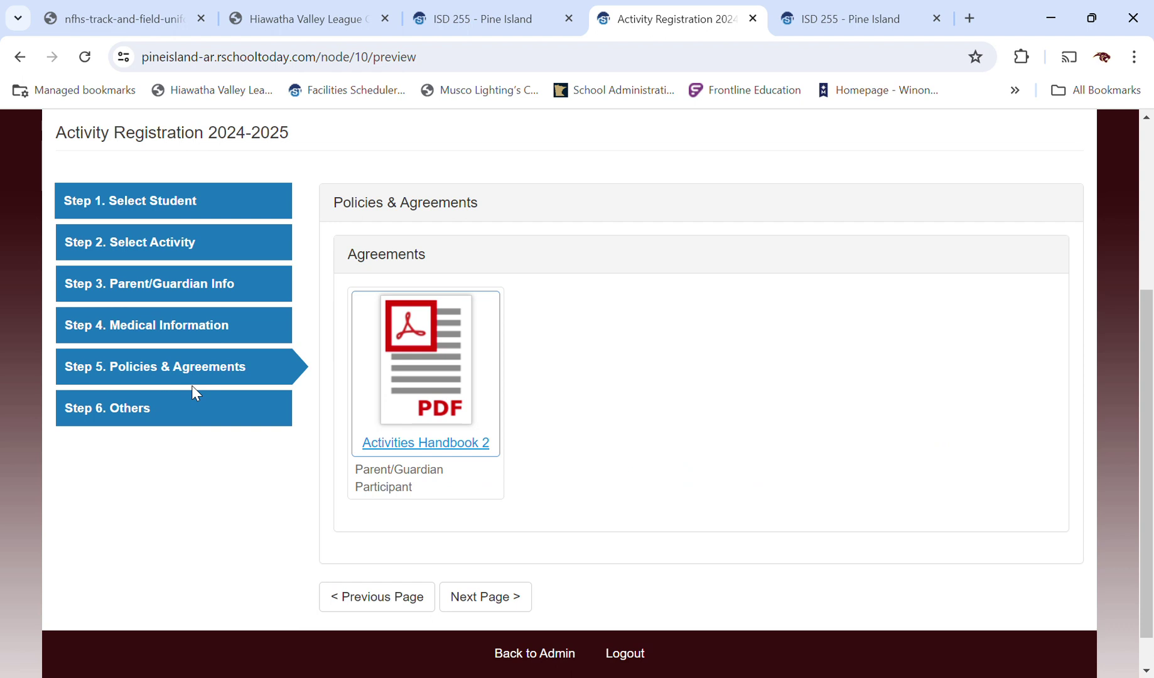
pyautogui.click(174, 413)
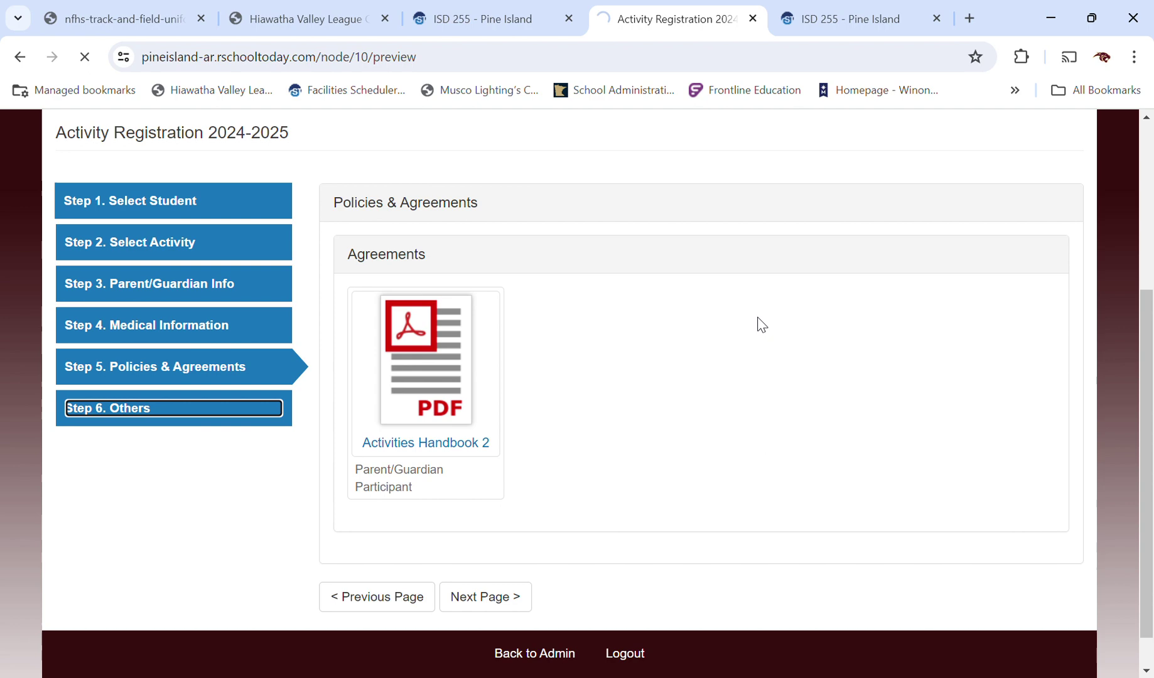
# Step: Scroll the MSHSL brochure down to the General and Athletic Eligibility Checklists and Informed Consent box
pyautogui.scroll(-1, 761, 324)
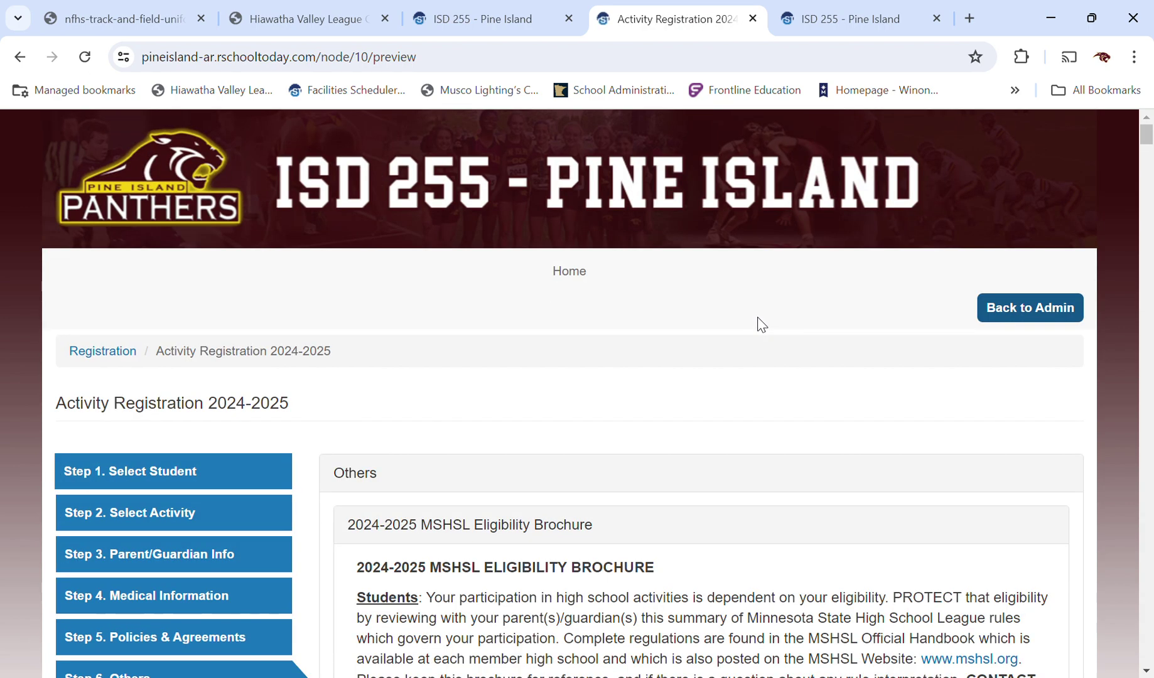
pyautogui.scroll(-5, 761, 324)
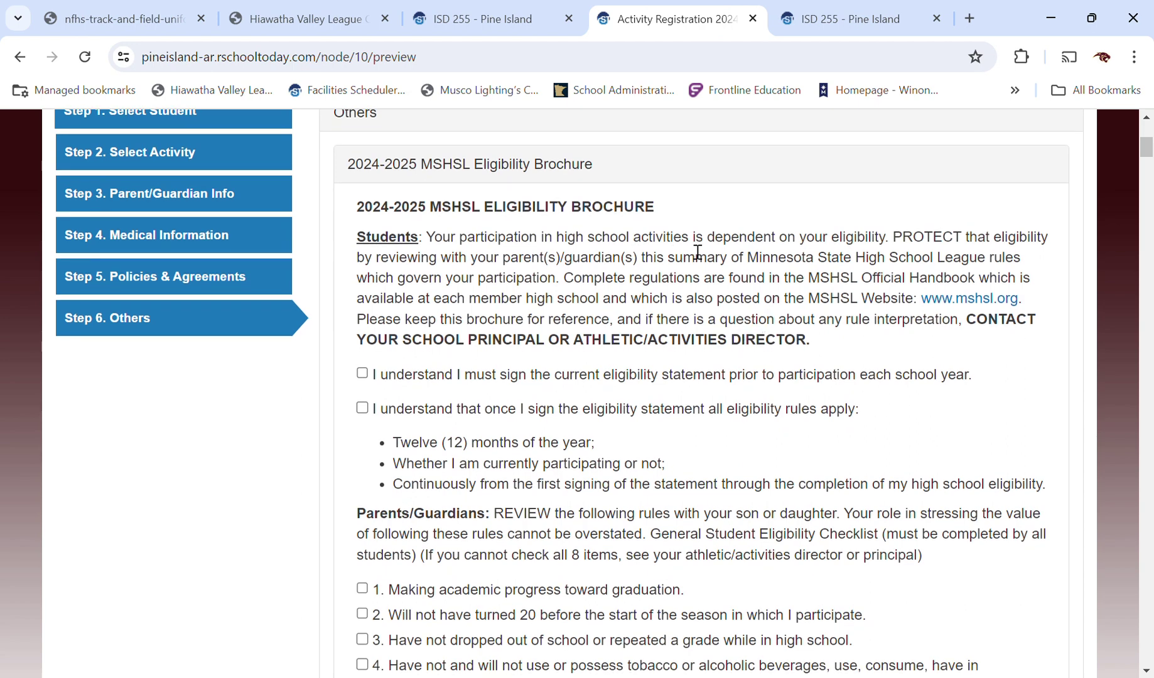
pyautogui.scroll(-3, 757, 265)
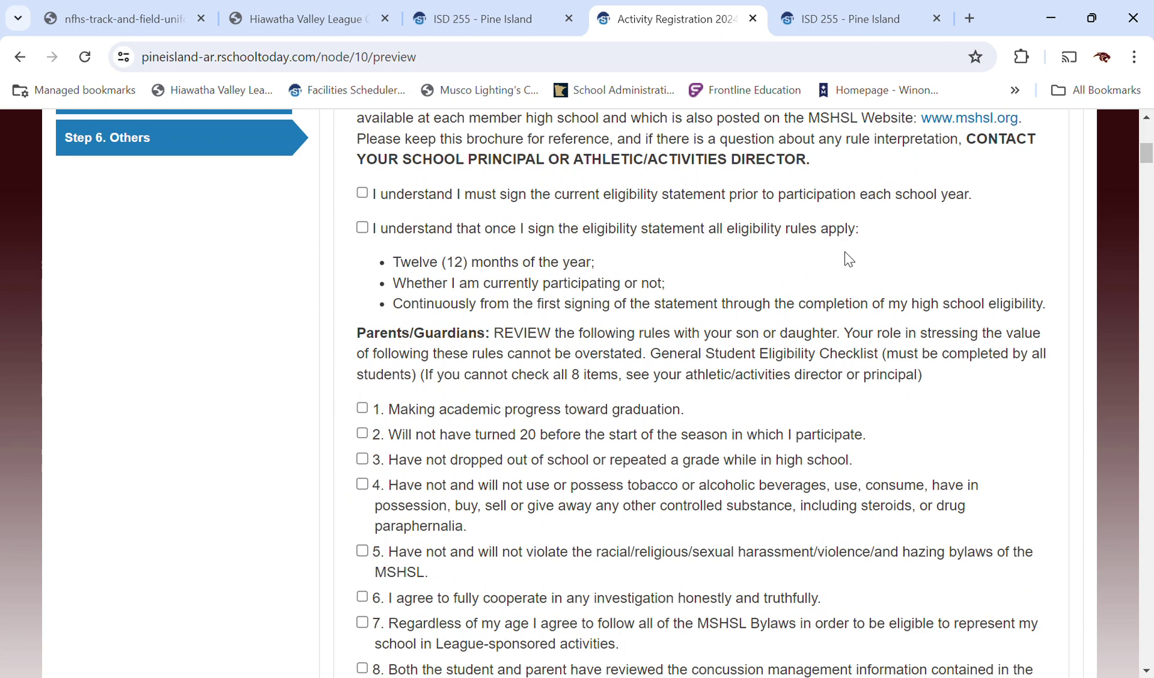
pyautogui.scroll(-2, 848, 259)
pyautogui.scroll(-2, 848, 258)
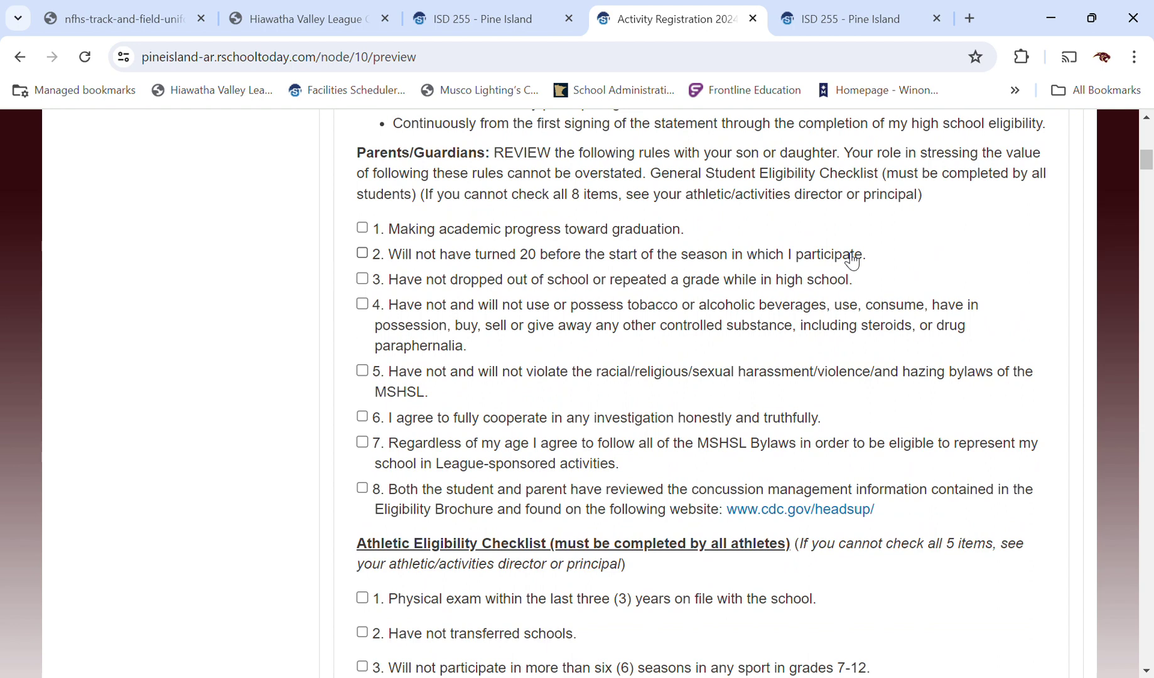
pyautogui.scroll(4, 852, 261)
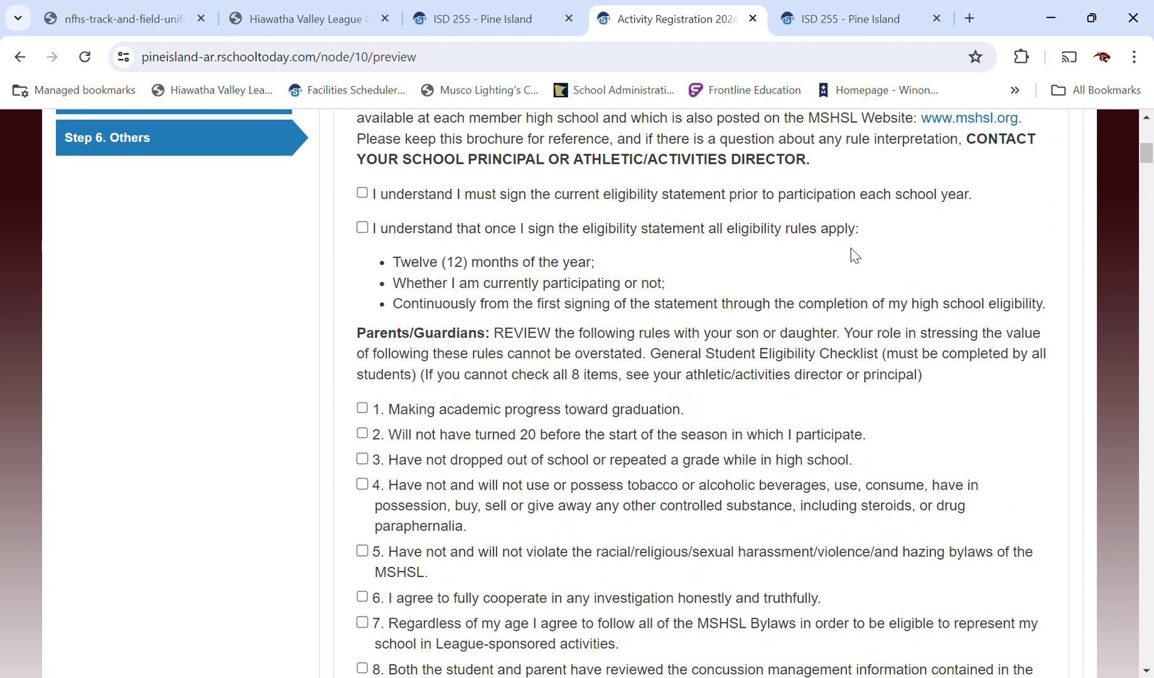
pyautogui.scroll(-5, 851, 255)
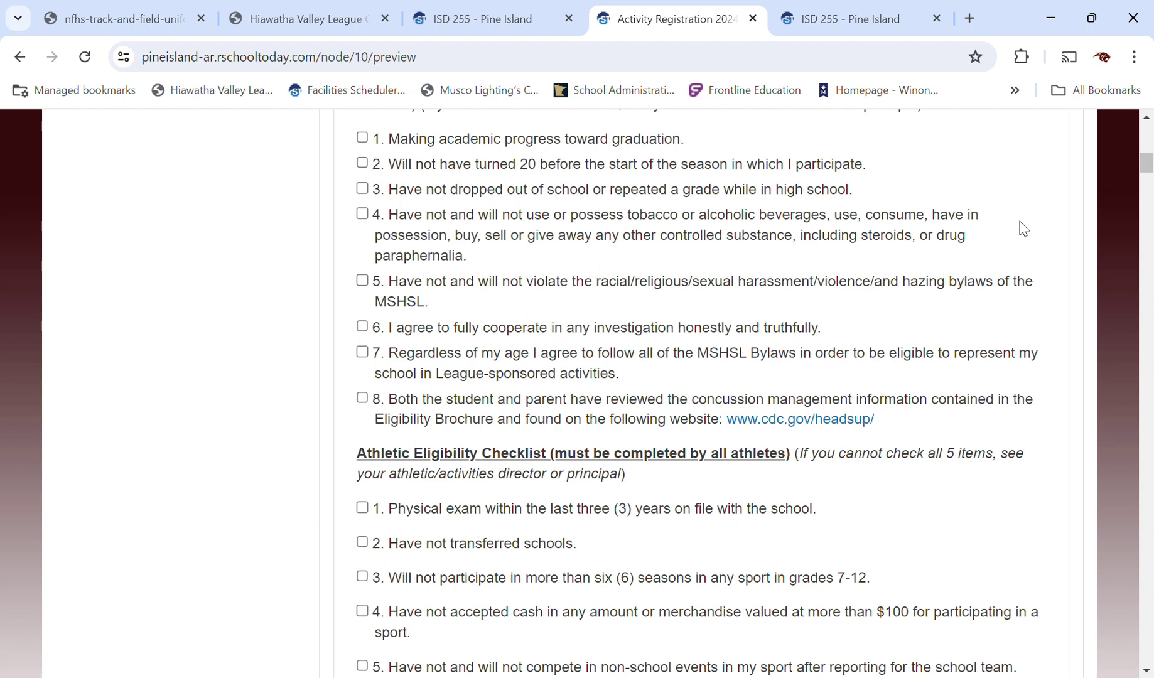
# Step: Scroll past the Penalty, Transfer Rule and Concussion Information sections to the MSHSL Eligibility Statement
pyautogui.scroll(-3, 1023, 229)
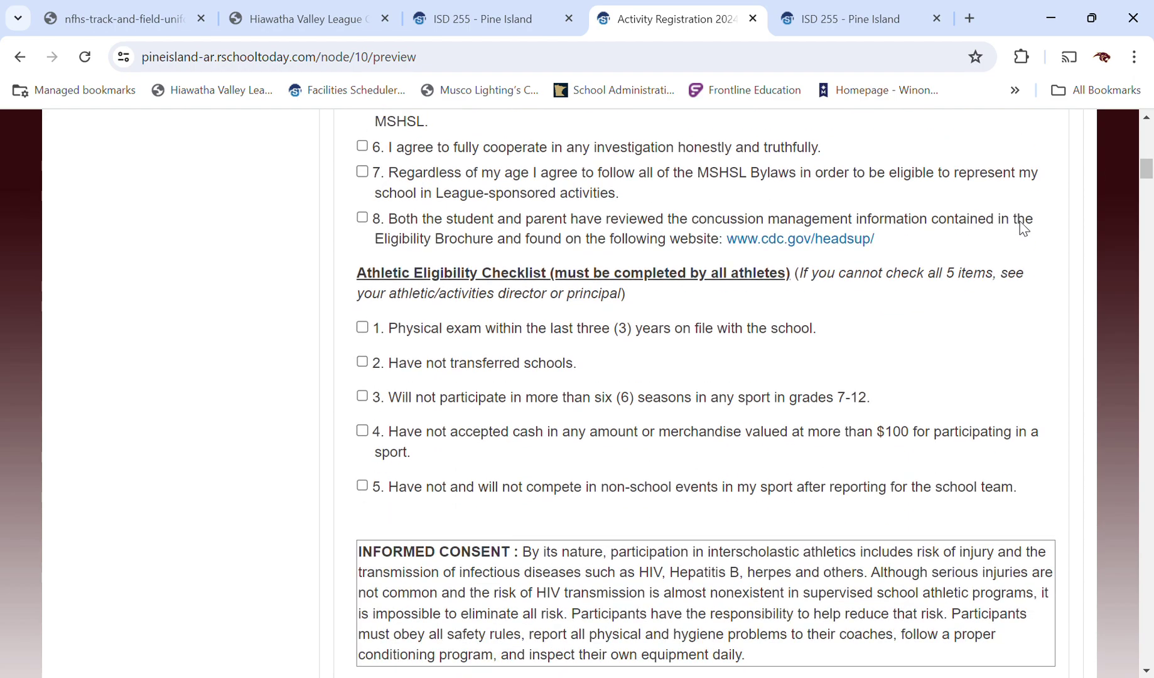
pyautogui.scroll(-10, 1026, 230)
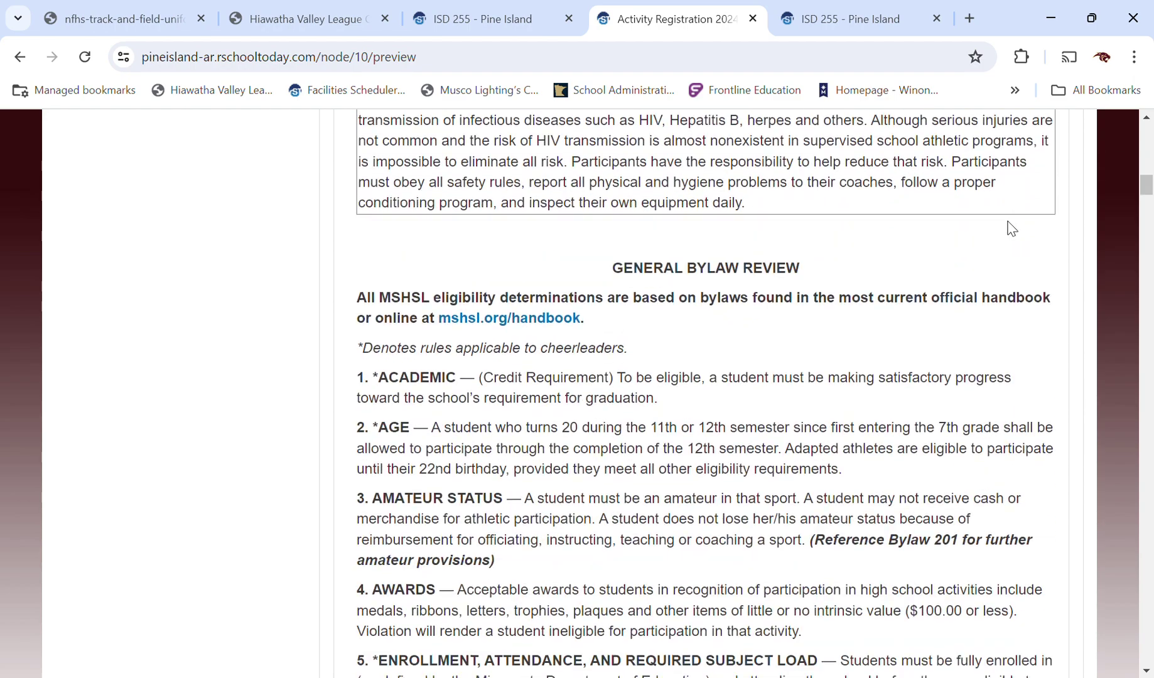
pyautogui.scroll(2, 1016, 230)
pyautogui.scroll(-15, 1007, 227)
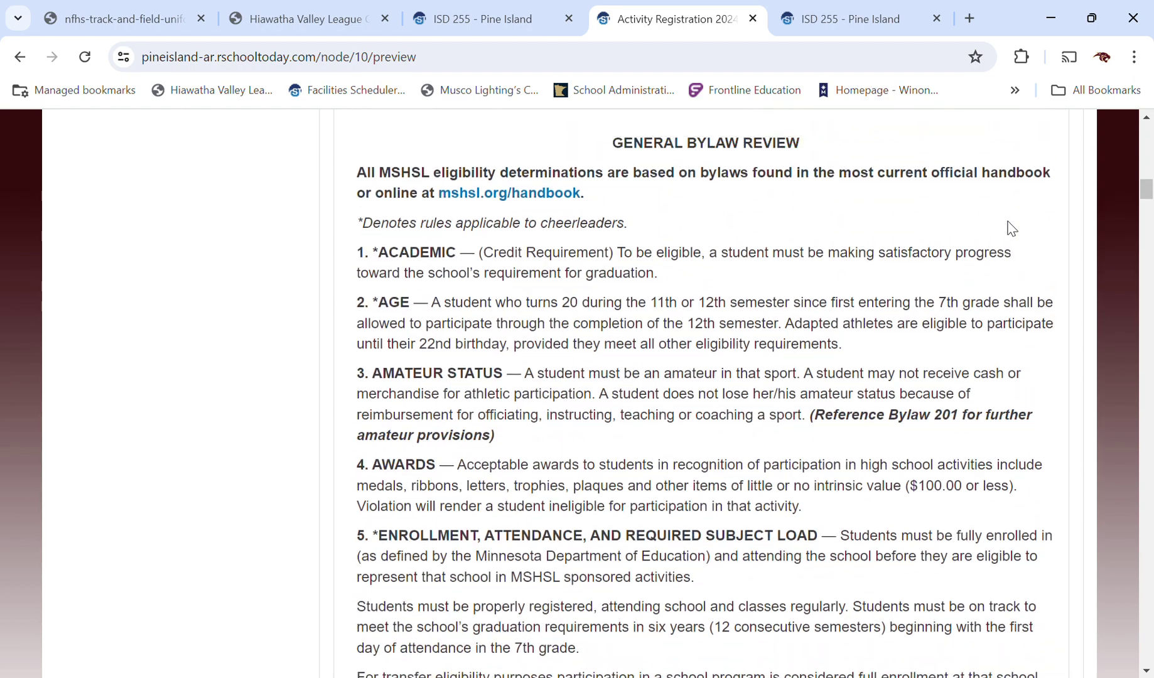
pyautogui.scroll(2, 1007, 227)
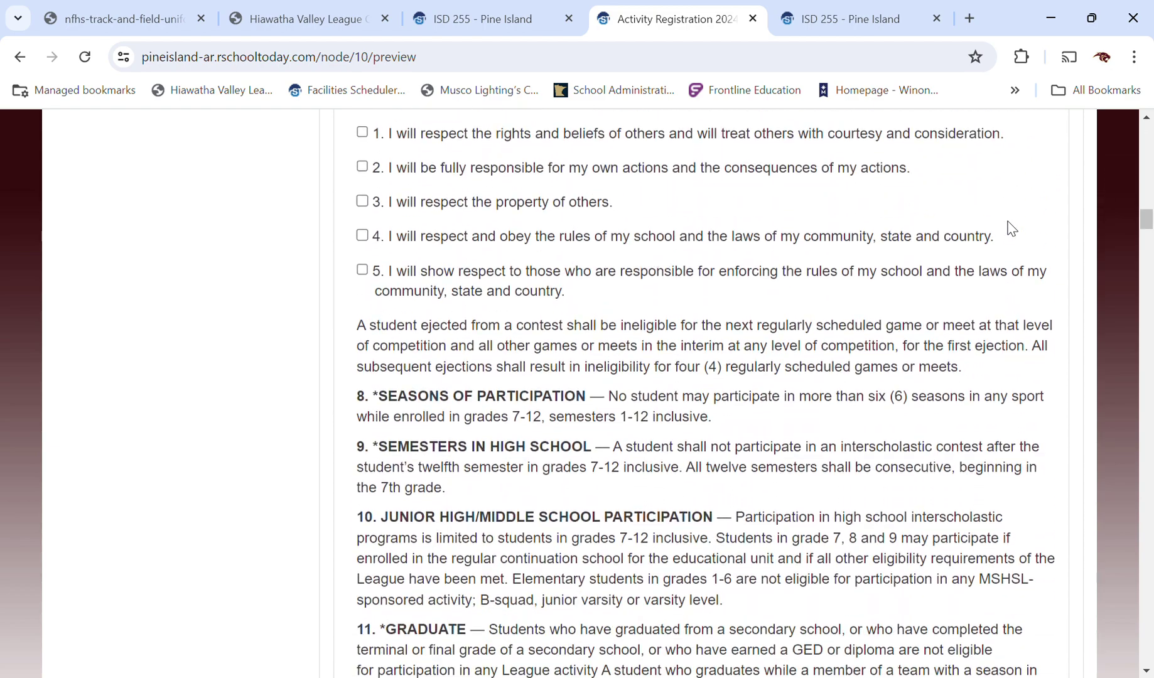
pyautogui.scroll(-10, 1011, 229)
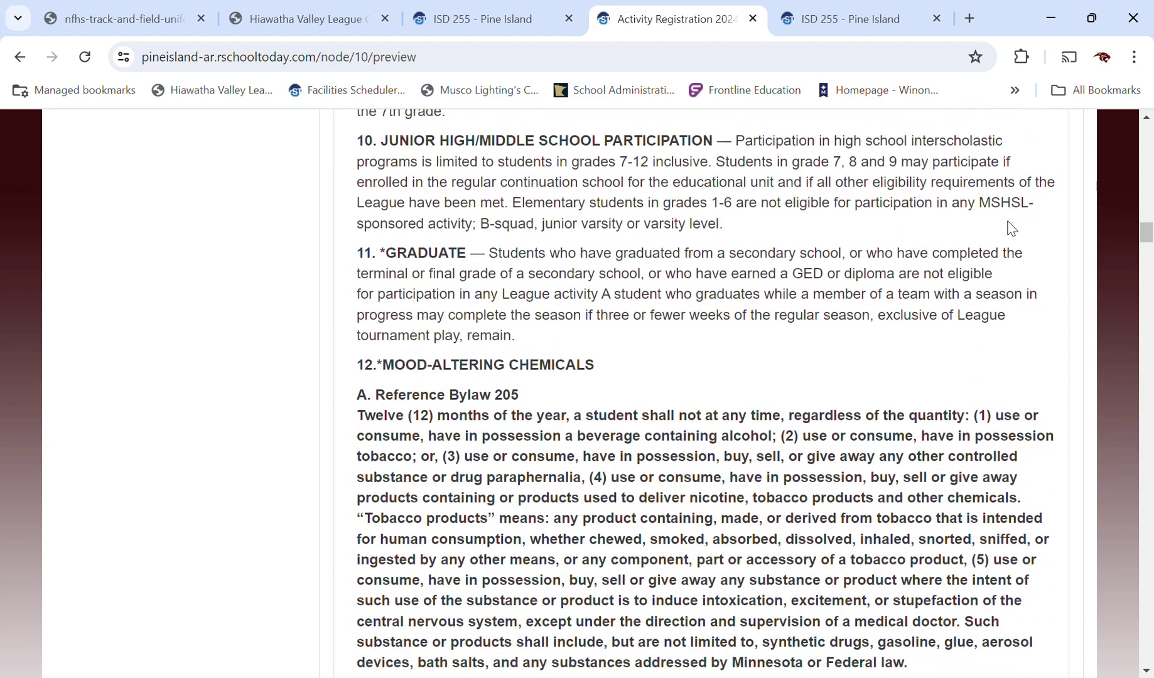
pyautogui.scroll(-20, 1011, 228)
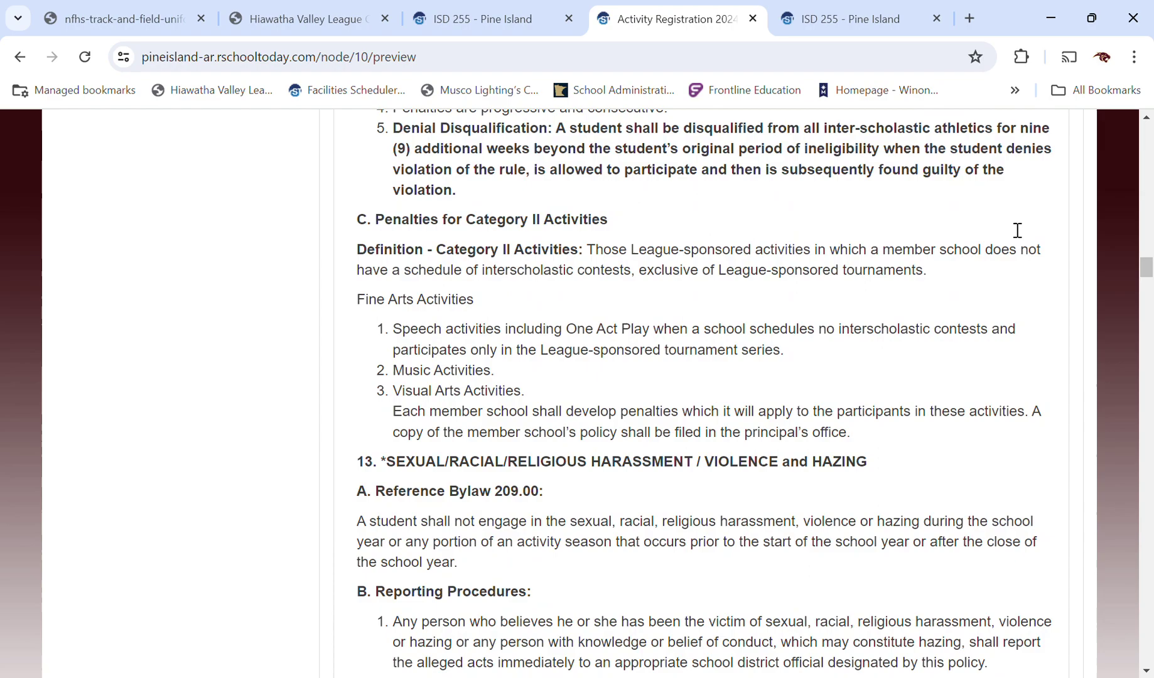
pyautogui.scroll(-20, 990, 251)
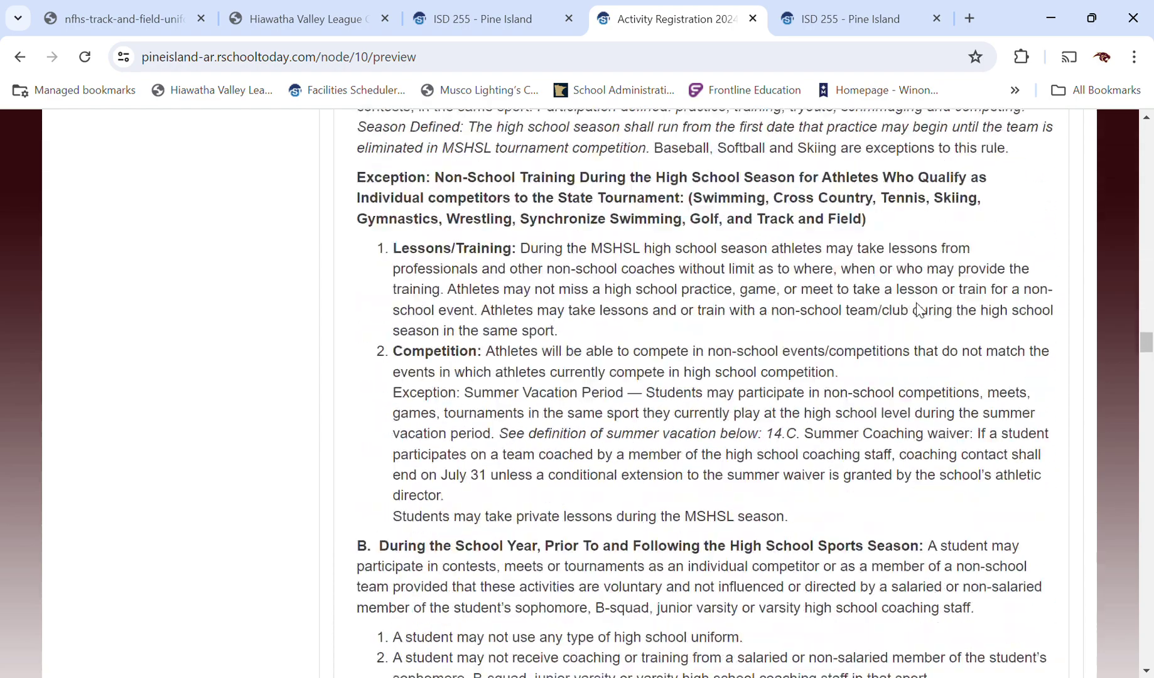
pyautogui.scroll(-9, 921, 311)
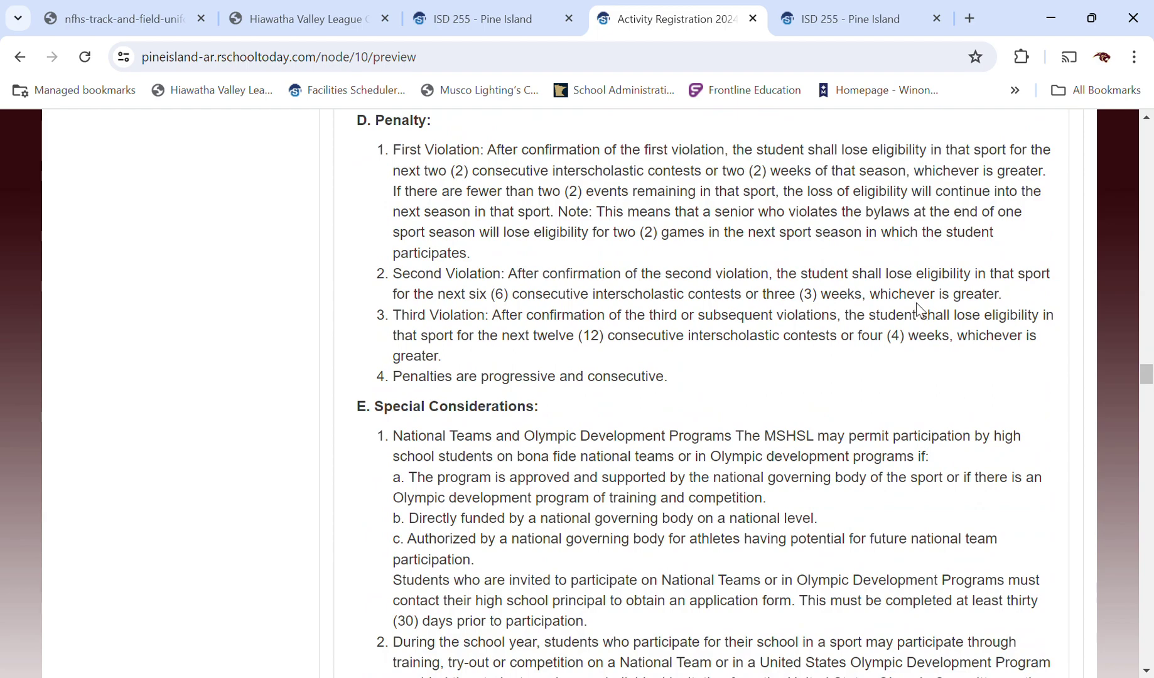
pyautogui.scroll(1, 799, 289)
pyautogui.scroll(-10, 790, 292)
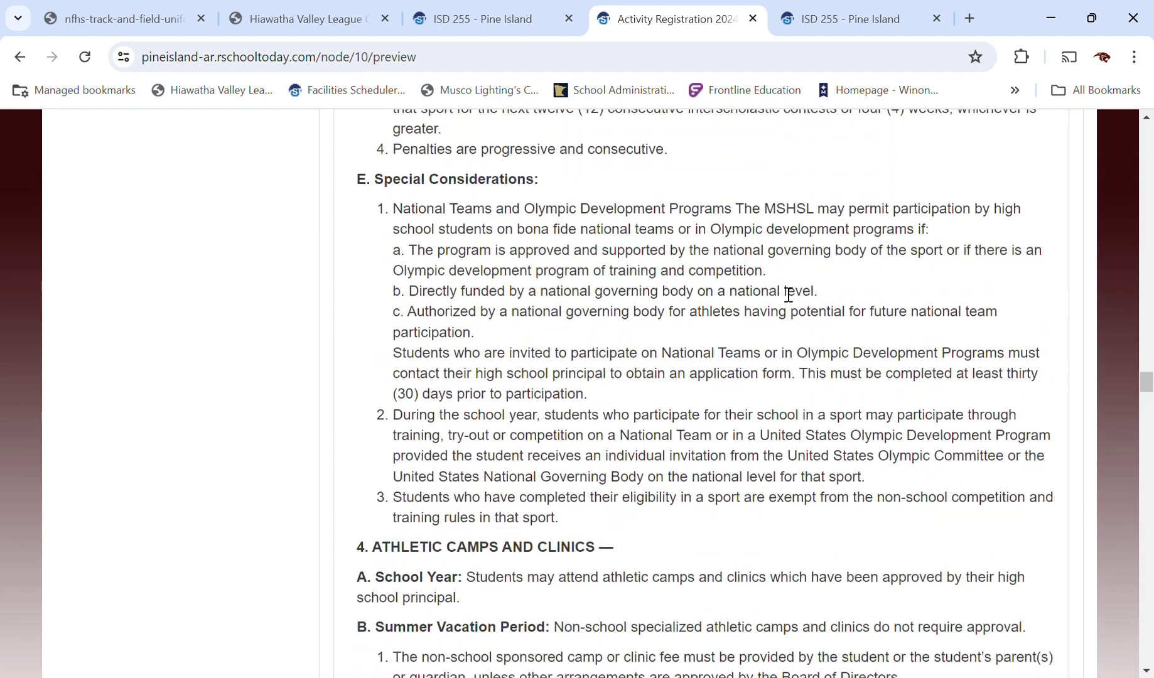
pyautogui.scroll(-10, 779, 289)
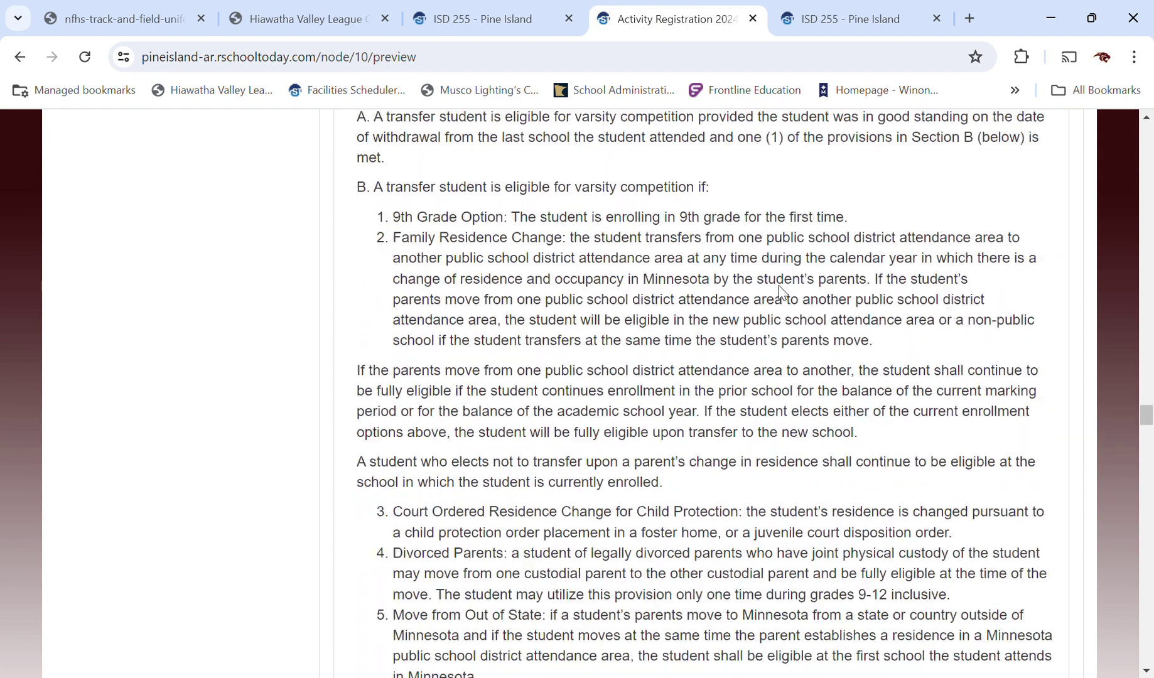
pyautogui.scroll(4, 787, 291)
pyautogui.scroll(-20, 789, 295)
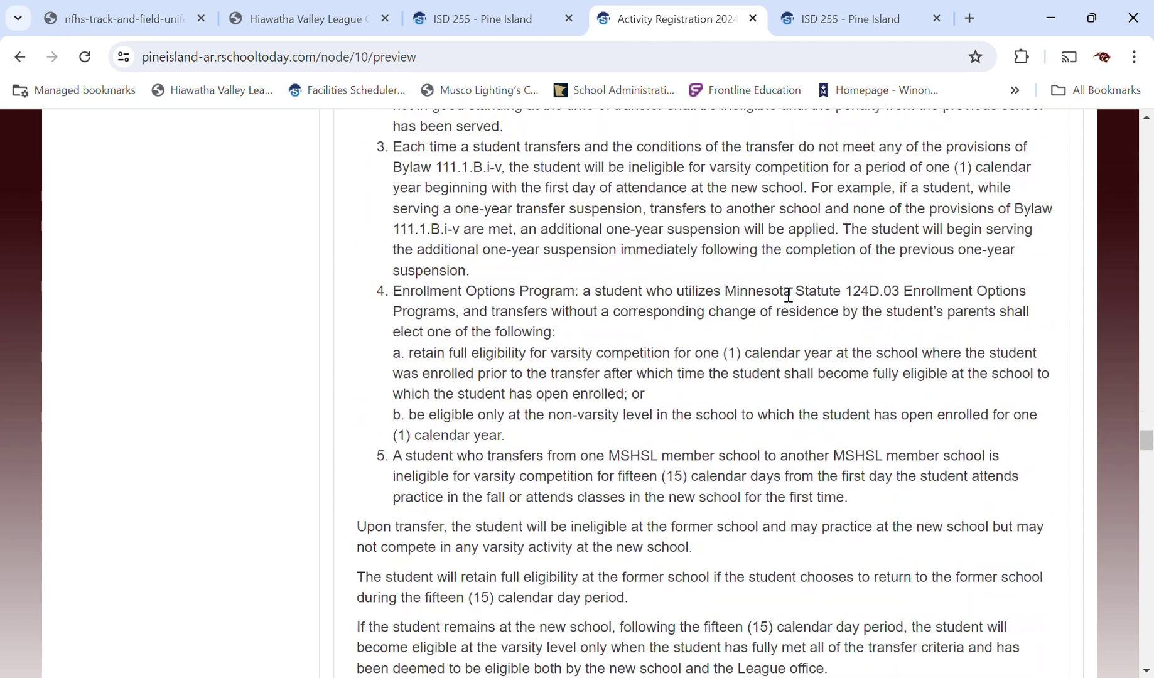
pyautogui.scroll(-1, 788, 294)
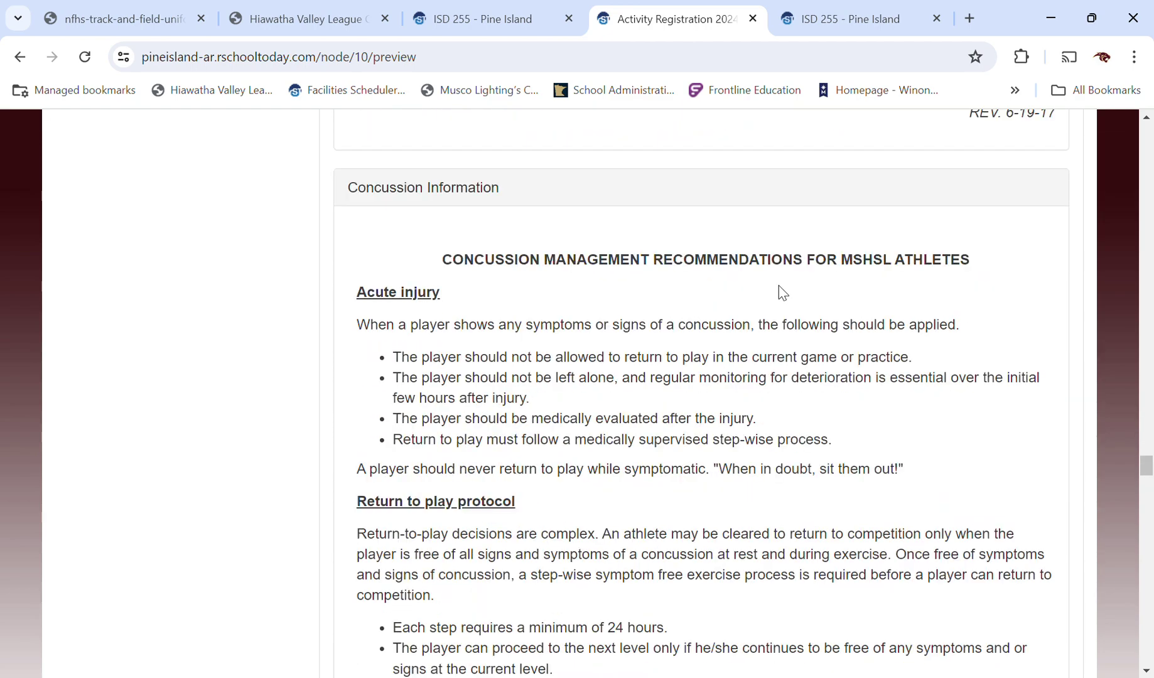
pyautogui.scroll(-2, 788, 294)
pyautogui.scroll(-8, 789, 294)
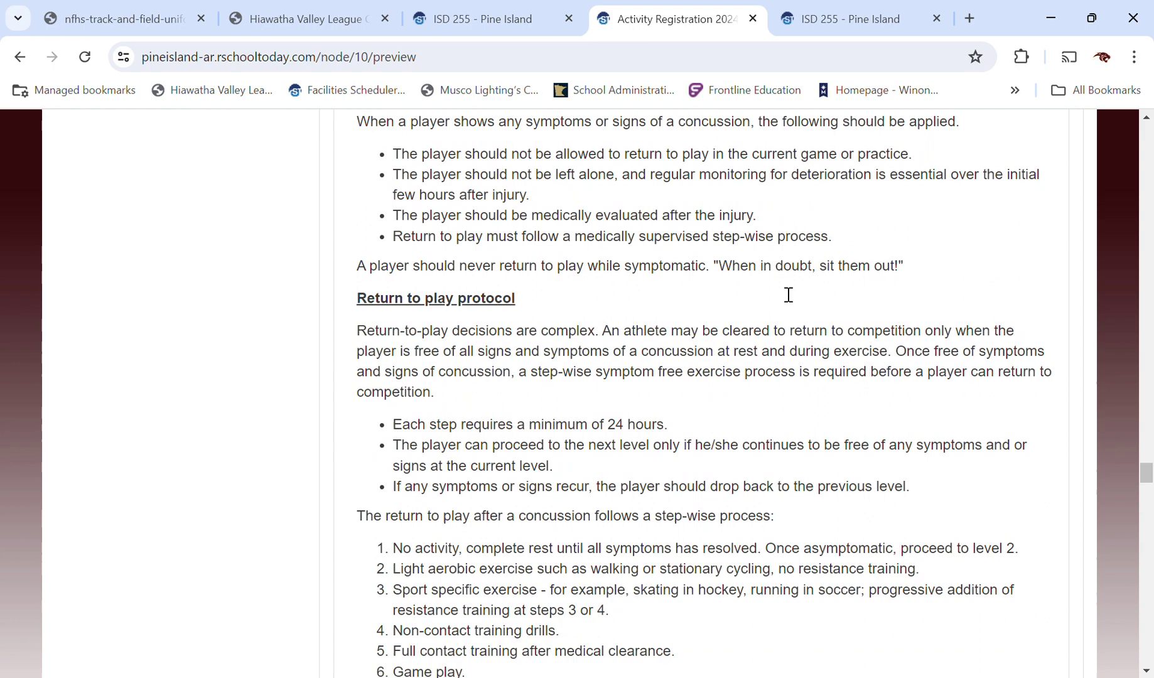
pyautogui.scroll(-9, 781, 292)
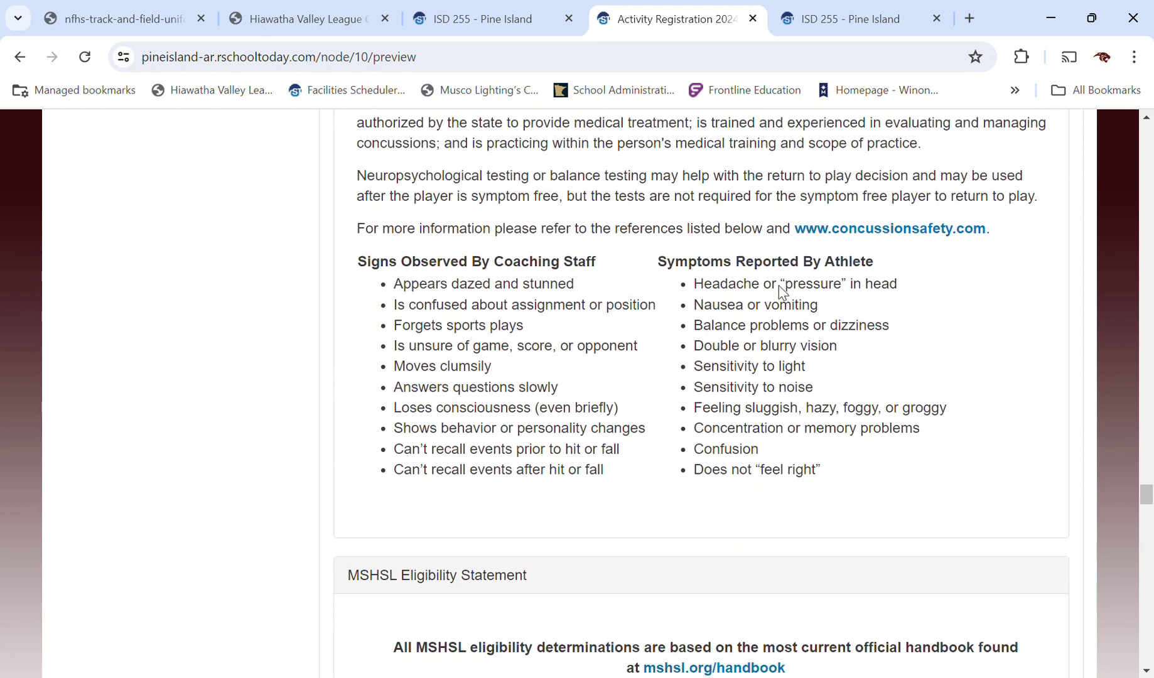
# Step: Scroll past the Student Code, consent items and signature fields to the MSHSL Annual Sports Health Questionnaire
pyautogui.scroll(-4, 801, 259)
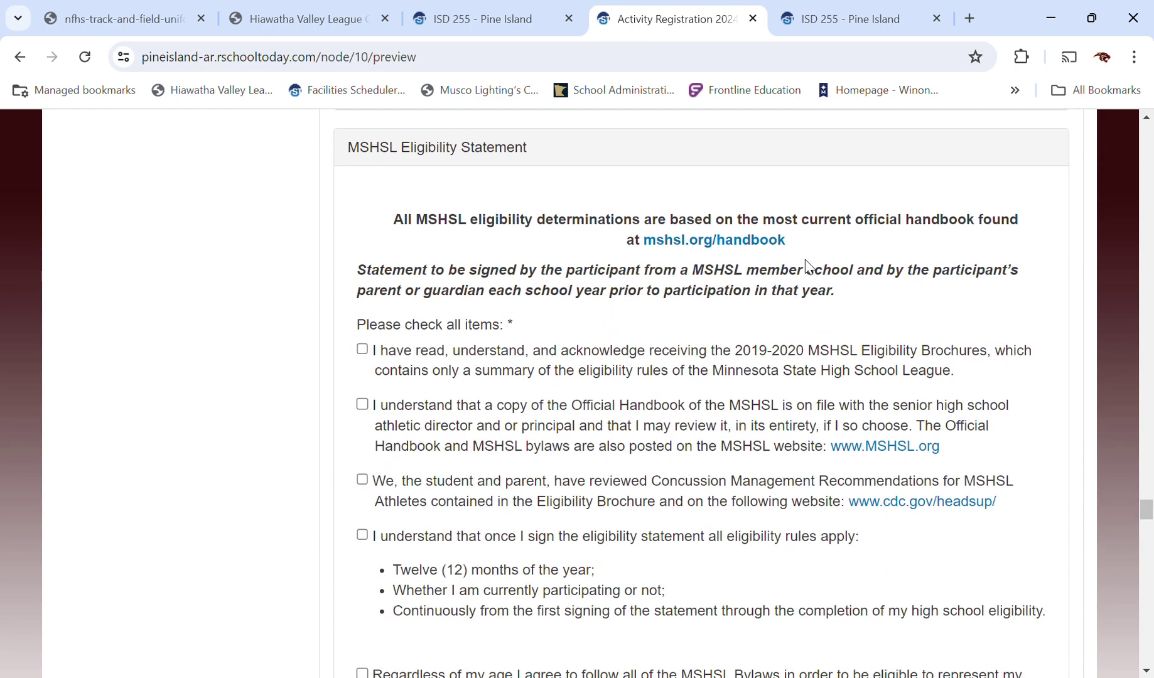
pyautogui.scroll(2, 610, 216)
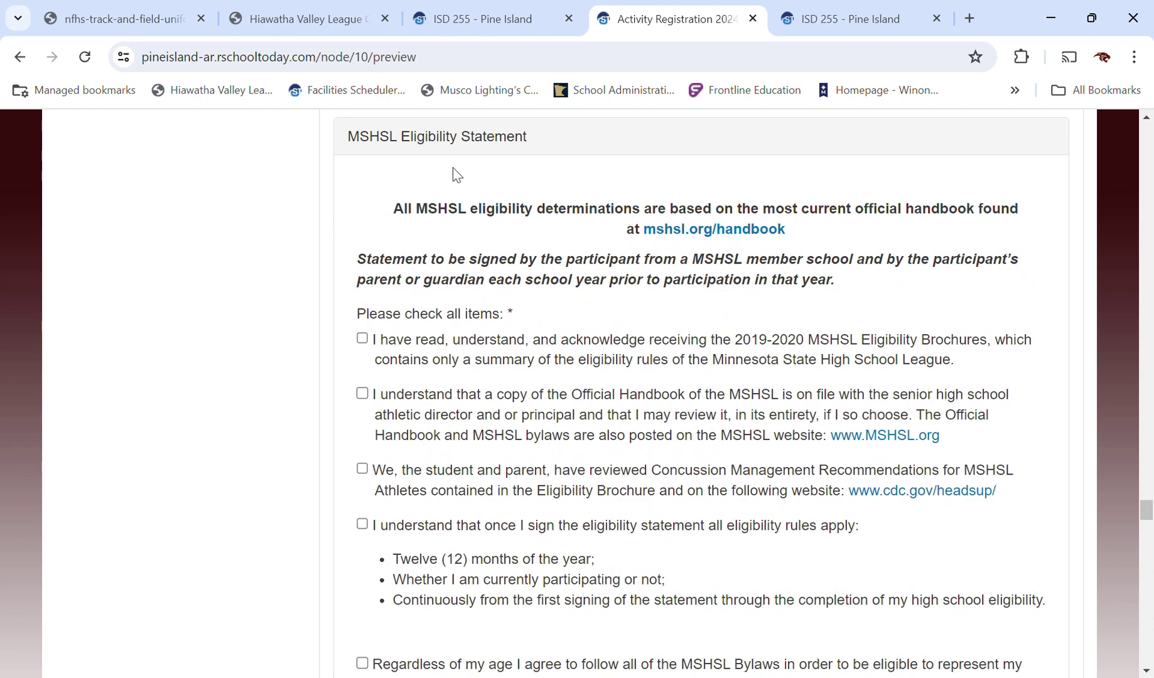
pyautogui.scroll(1, 610, 358)
pyautogui.scroll(-2, 612, 355)
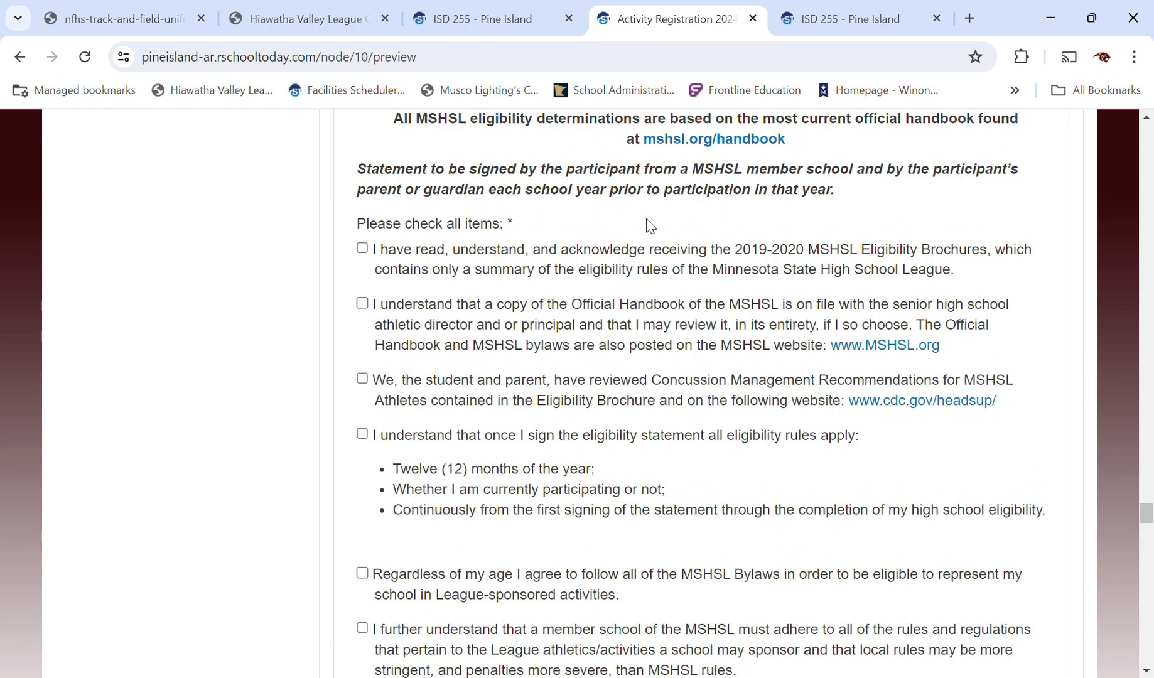
pyautogui.scroll(-7, 650, 226)
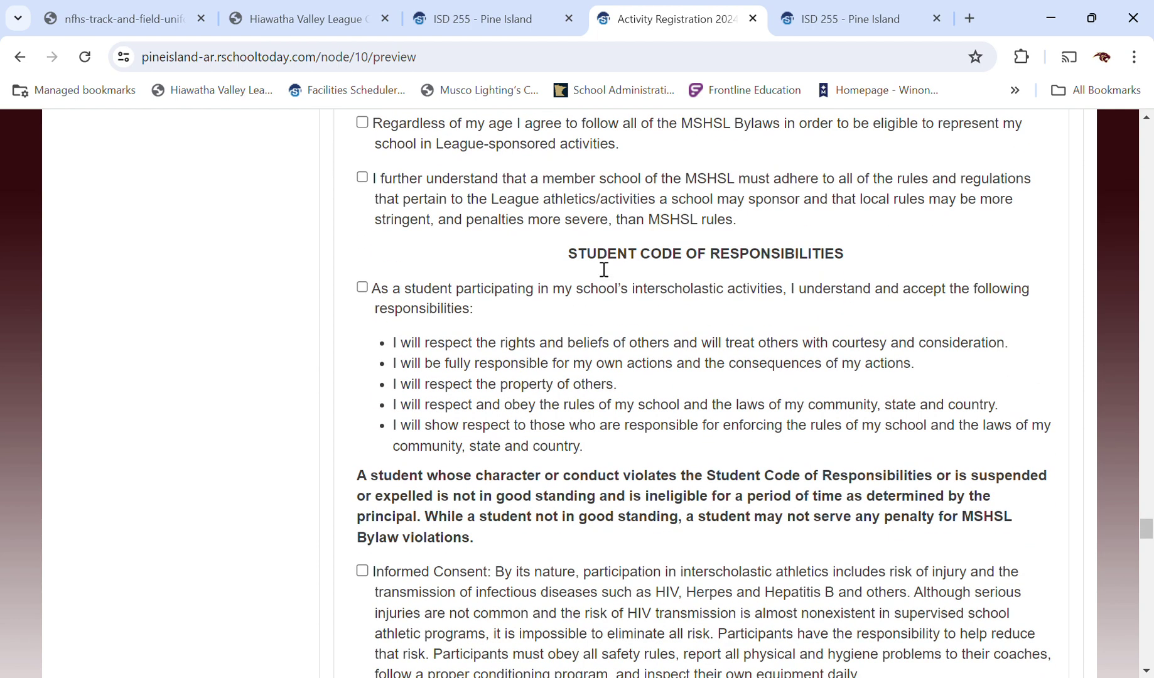
pyautogui.scroll(-1, 913, 248)
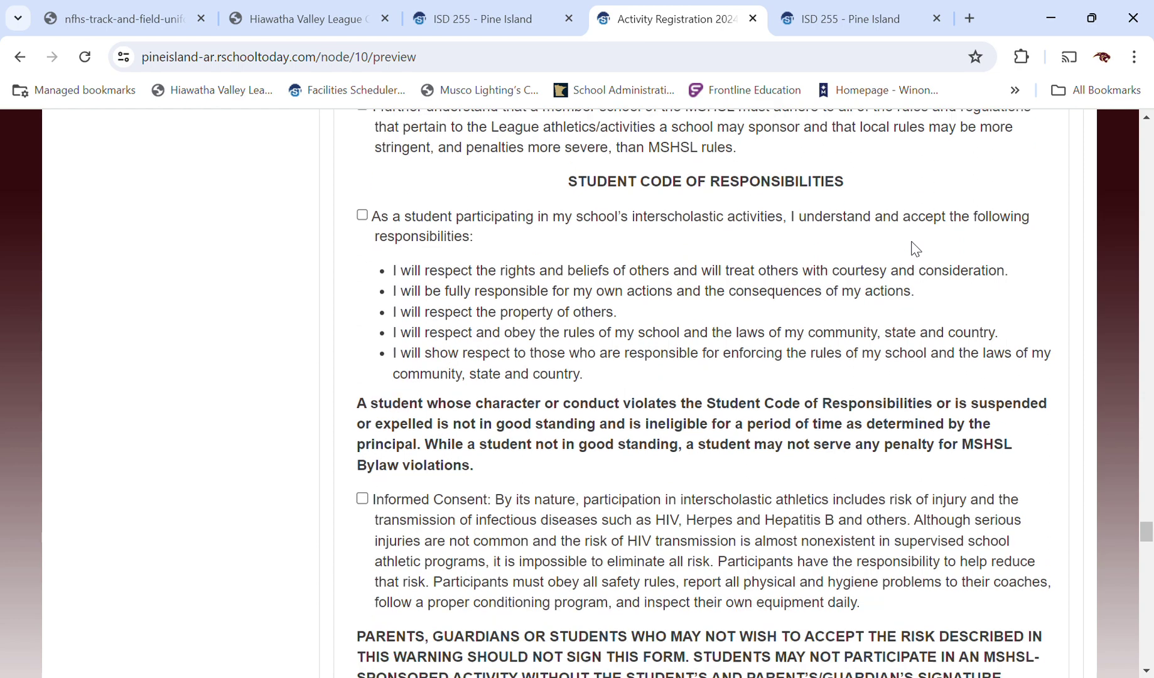
pyautogui.scroll(-1, 913, 248)
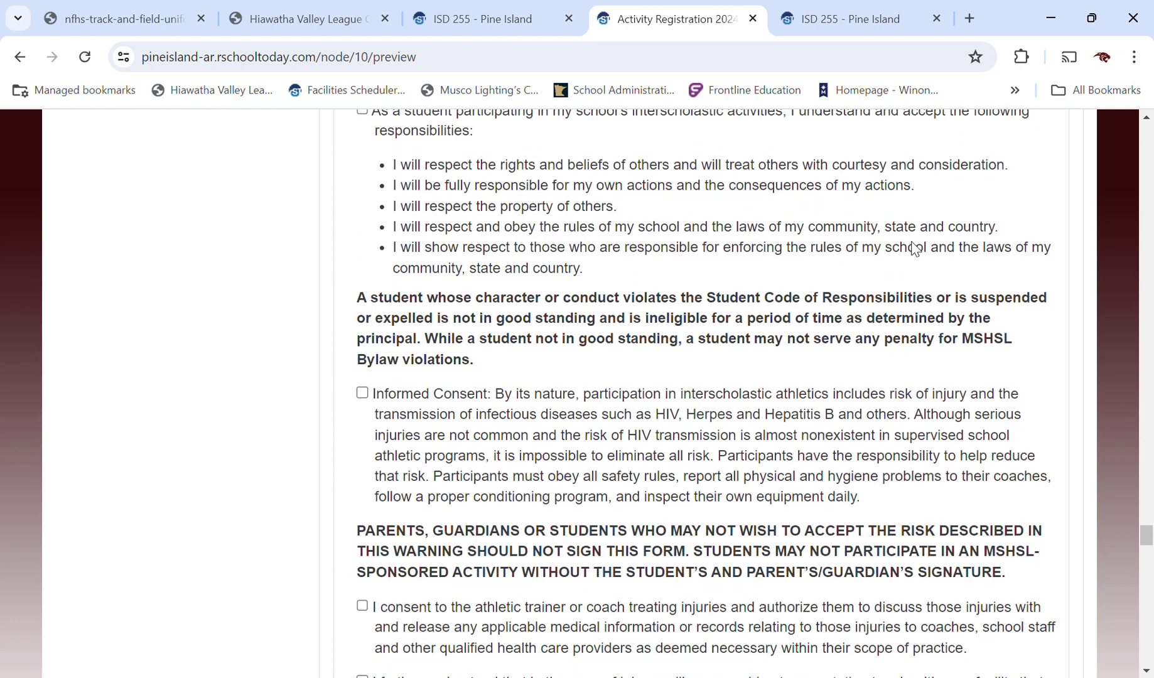
pyautogui.scroll(-3, 914, 249)
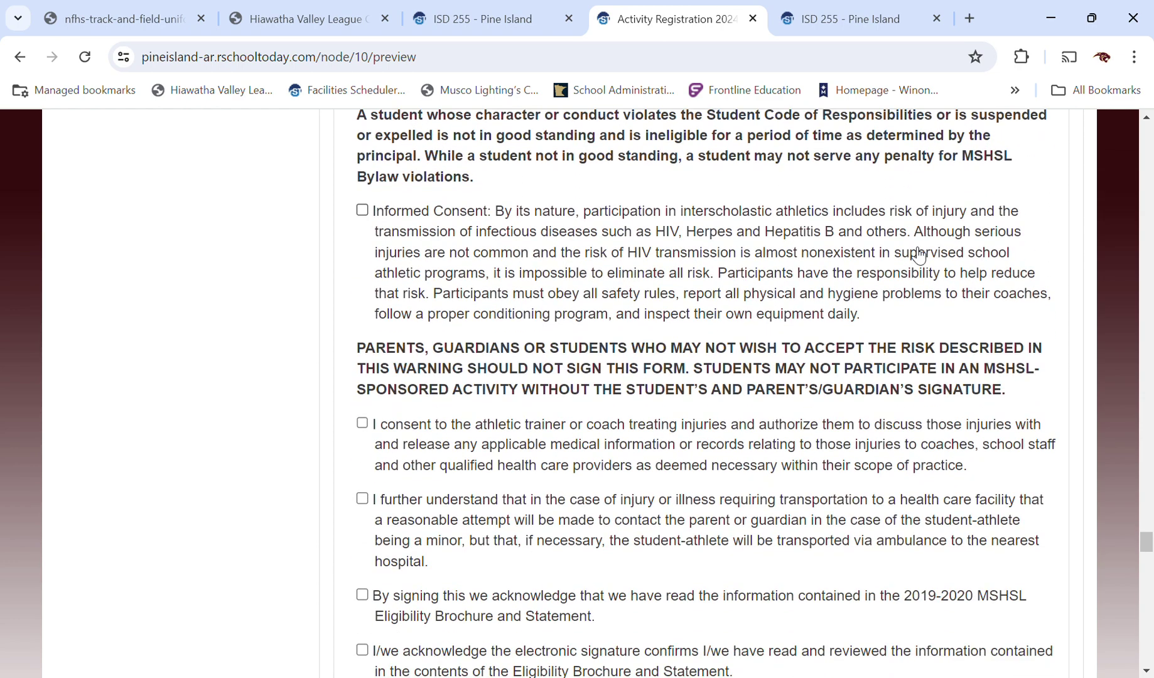
pyautogui.scroll(-6, 916, 253)
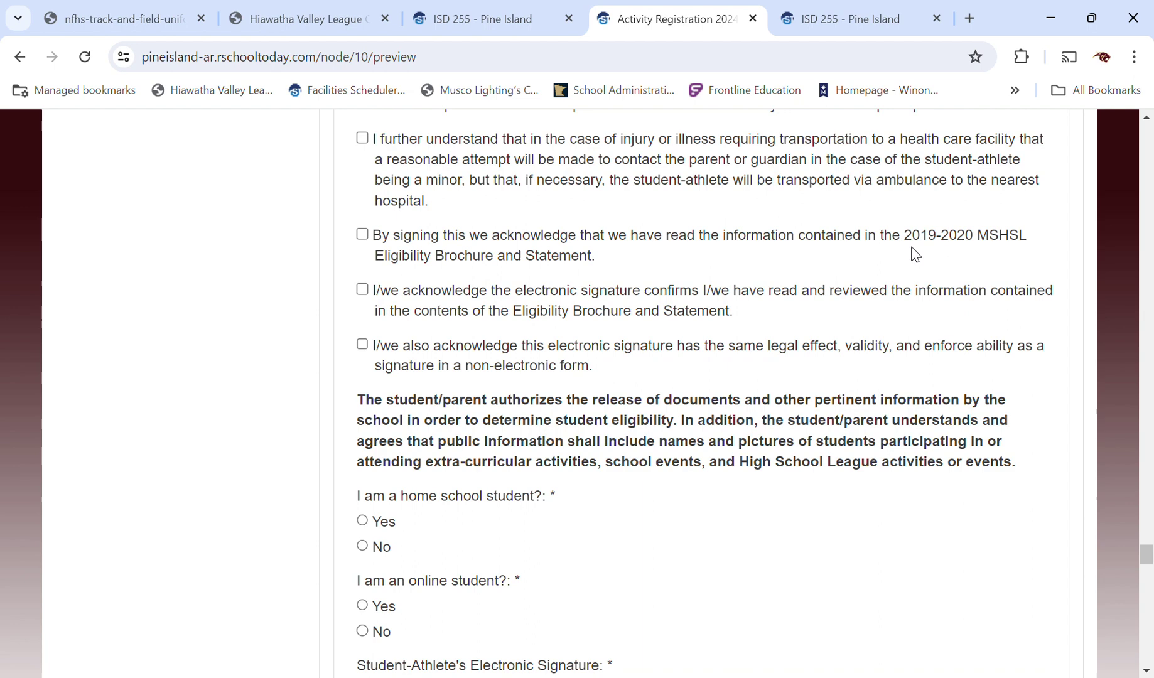
pyautogui.scroll(-3, 916, 254)
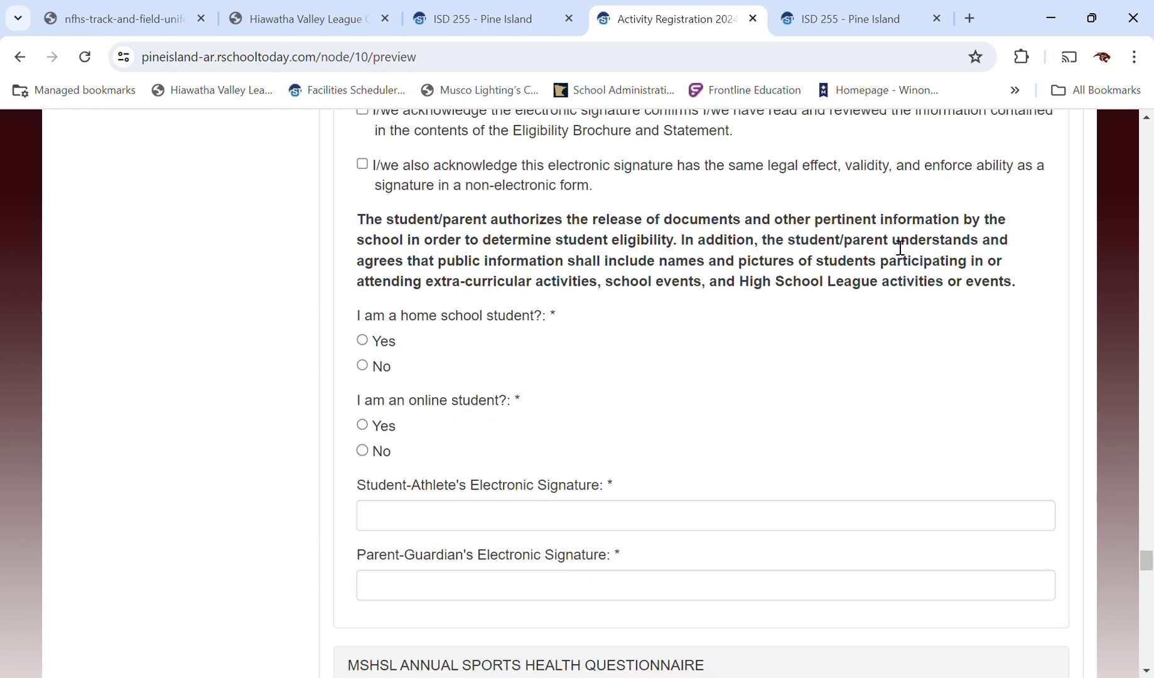
pyautogui.scroll(-1, 842, 275)
pyautogui.scroll(-4, 842, 275)
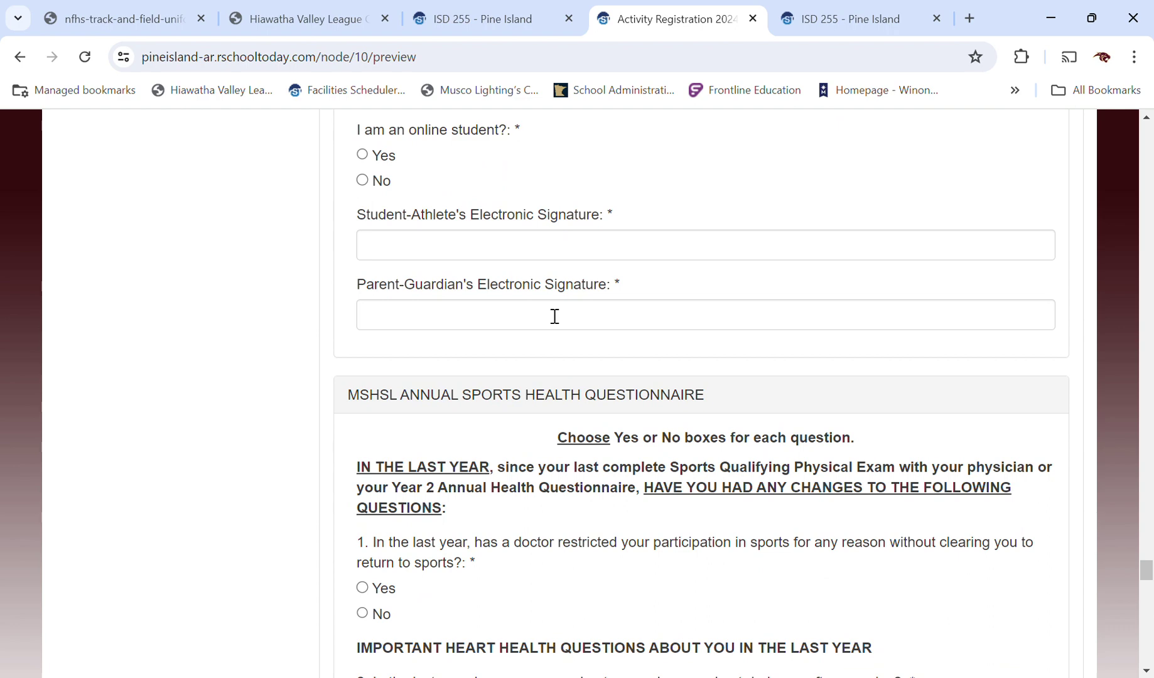
# Step: Scroll past the health questionnaire to the Pine Island Extracurricular Handbook Form and page buttons
pyautogui.scroll(-4, 741, 282)
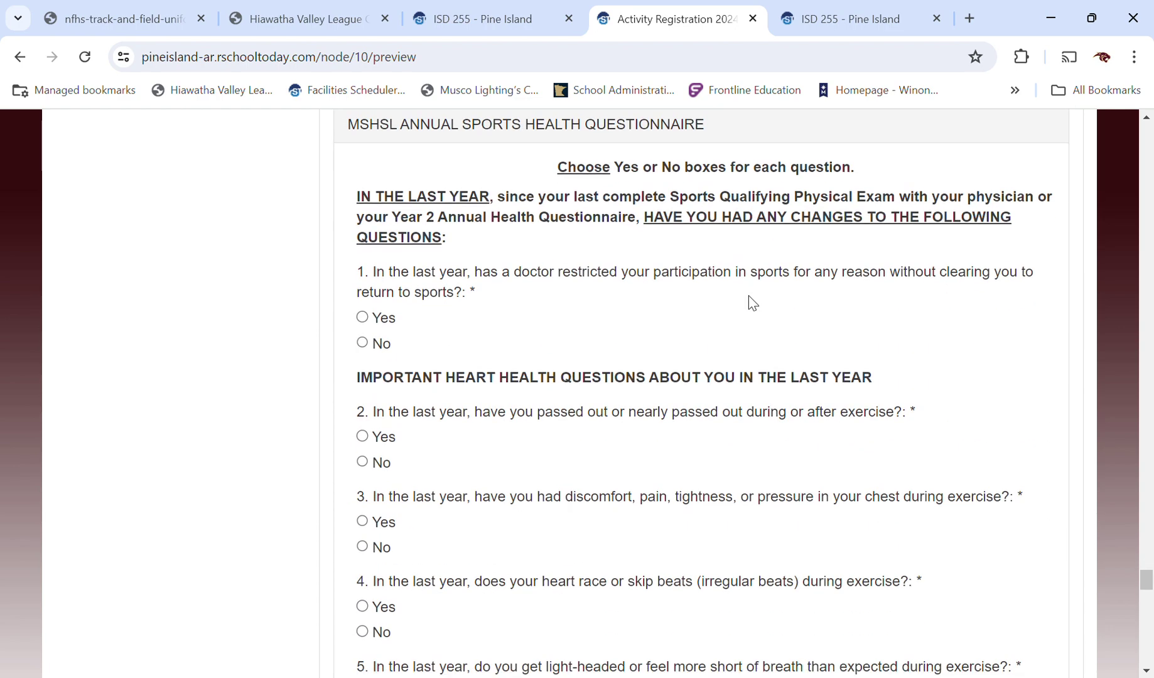
pyautogui.scroll(1, 751, 304)
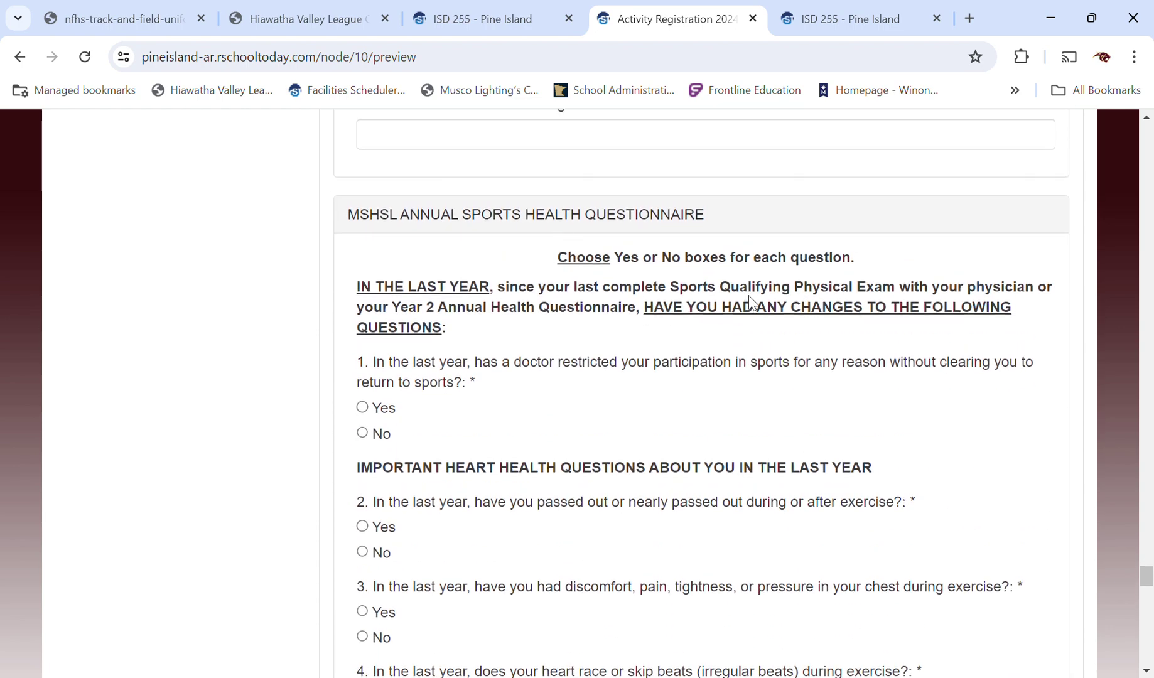
pyautogui.scroll(-15, 751, 303)
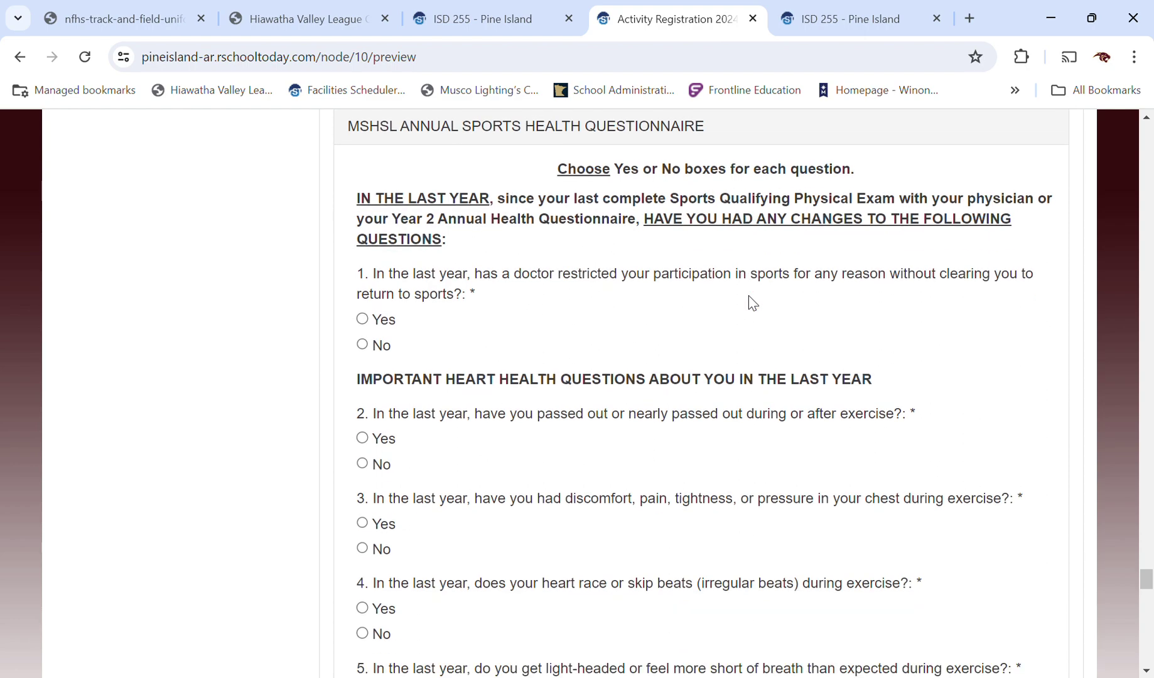
pyautogui.scroll(-7, 751, 304)
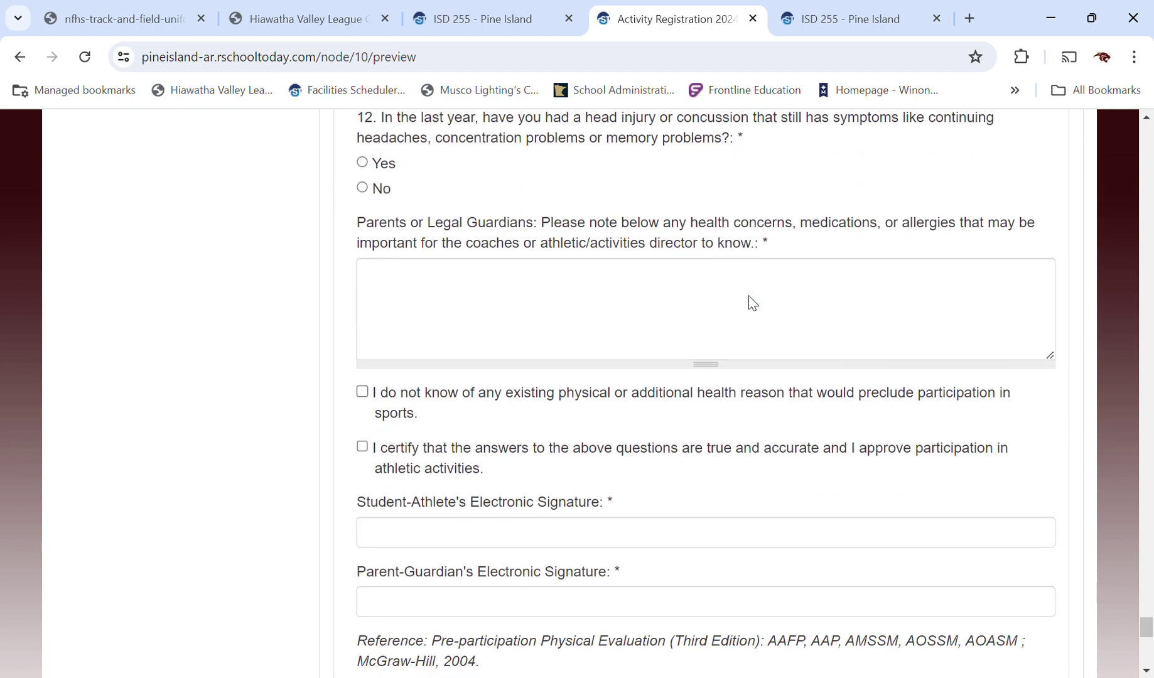
pyautogui.scroll(-1, 751, 303)
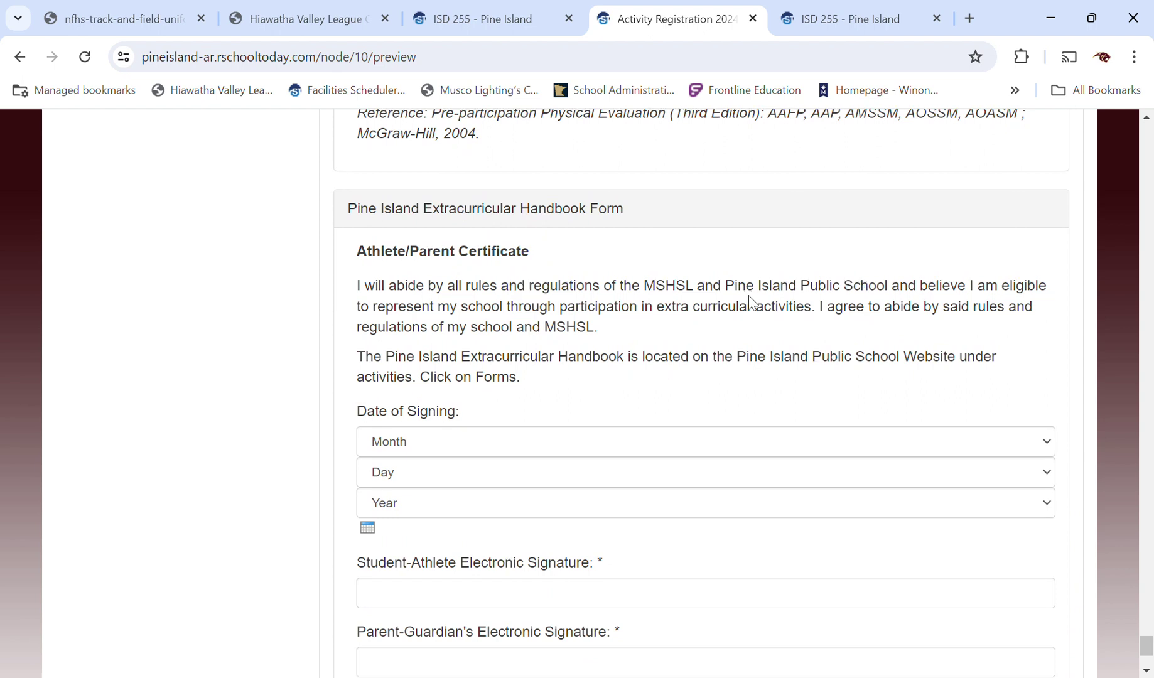
pyautogui.scroll(-1, 787, 310)
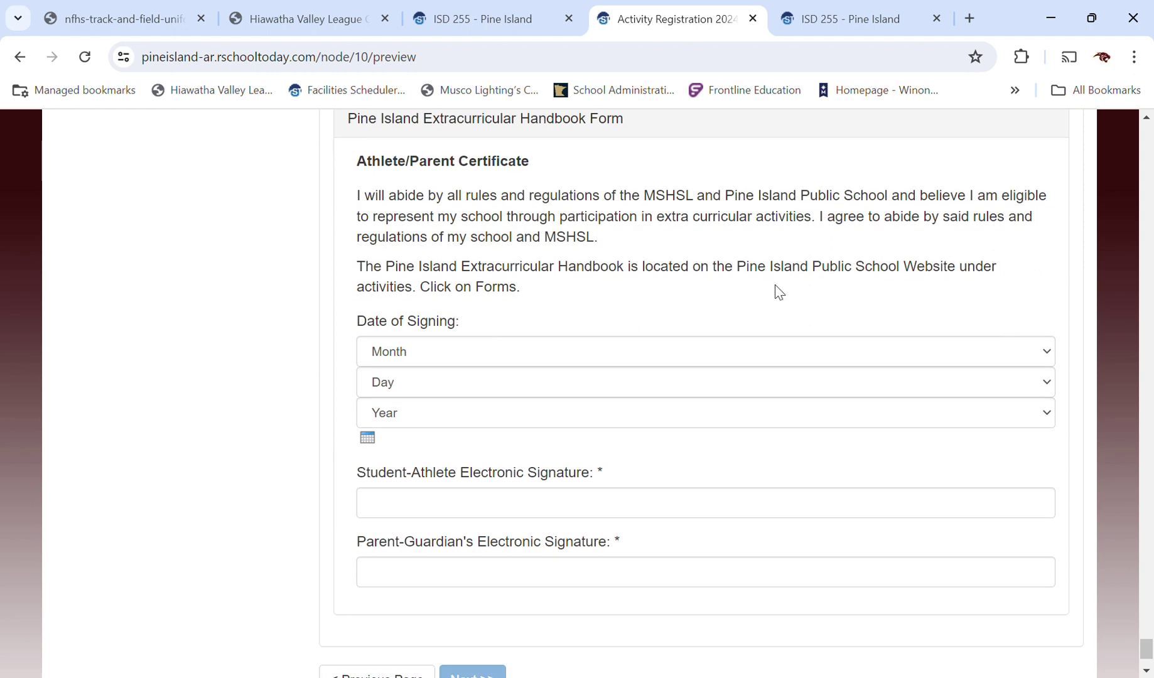
pyautogui.scroll(-1, 773, 284)
pyautogui.scroll(1, 533, 285)
pyautogui.scroll(-2, 531, 282)
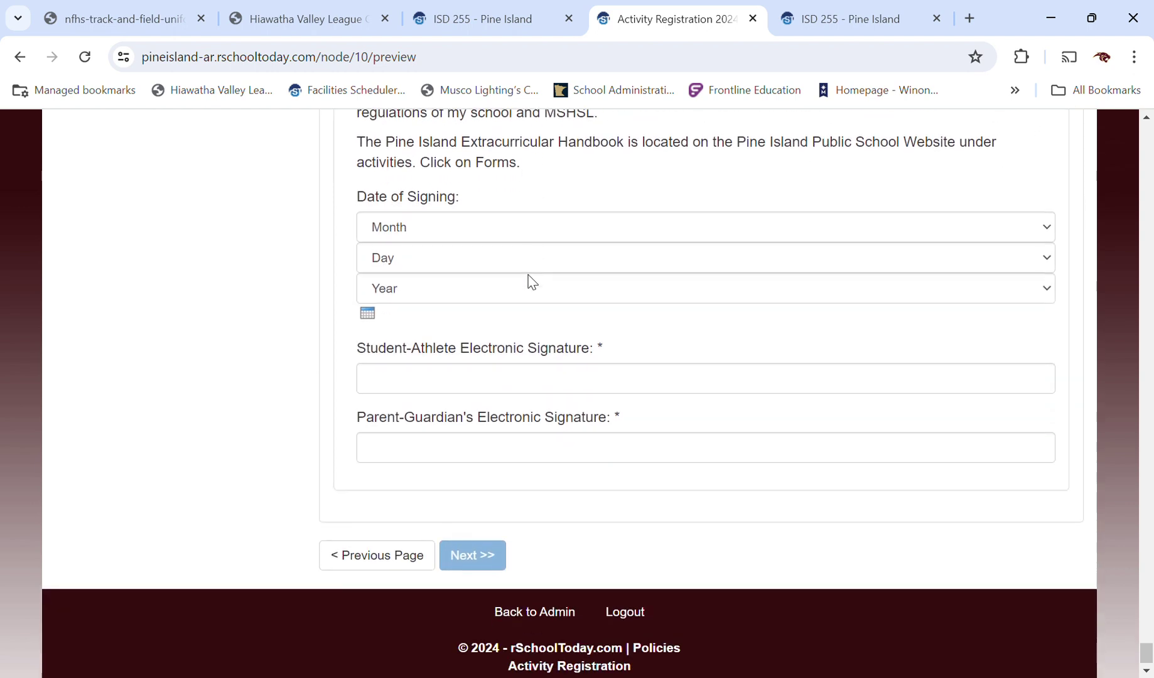